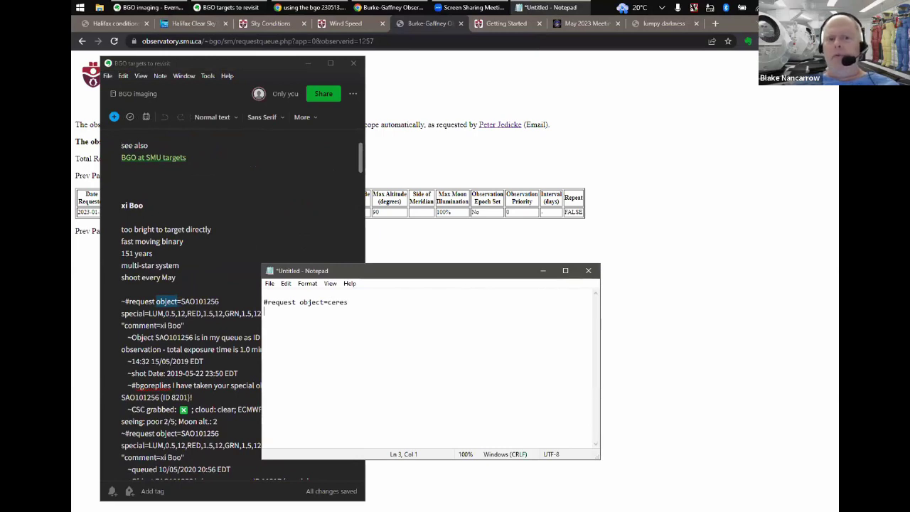
# - Append filter=lum to the Notepad request so it reads '#request object=ceres filter=lum'
pyautogui.press('BackSpace')
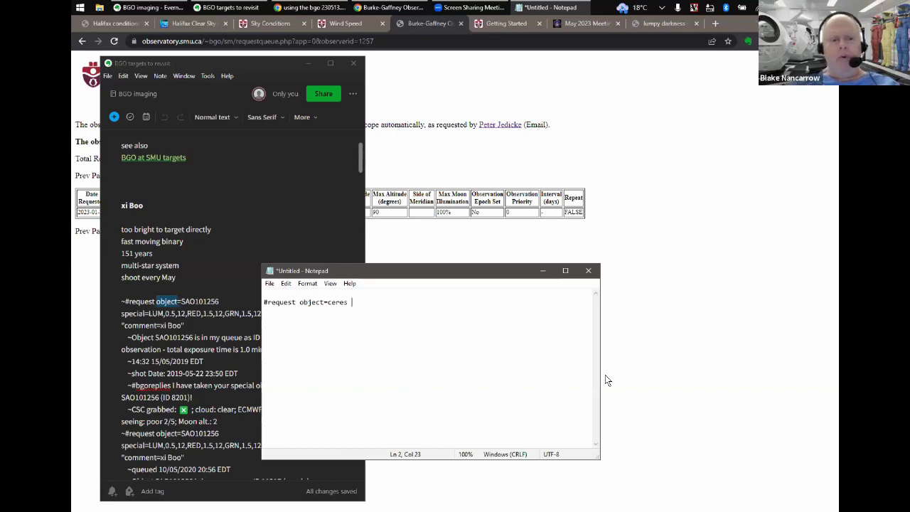
pyautogui.write('s')
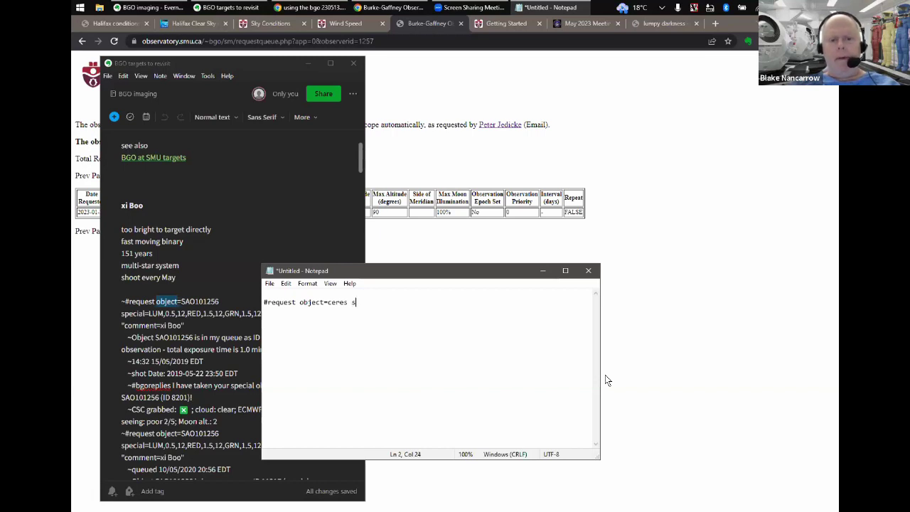
pyautogui.press('BackSpace')
pyautogui.write('filter=')
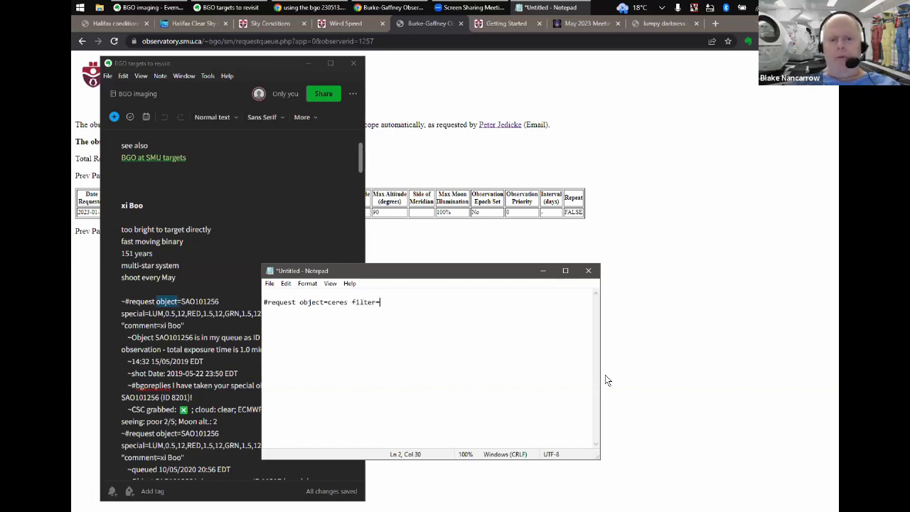
pyautogui.write('lum')
pyautogui.press('Return')
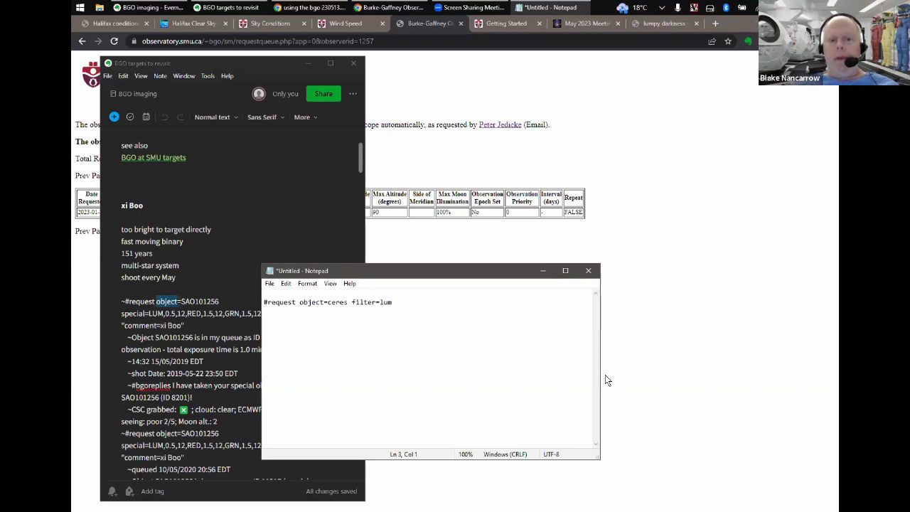
pyautogui.press('BackSpace')
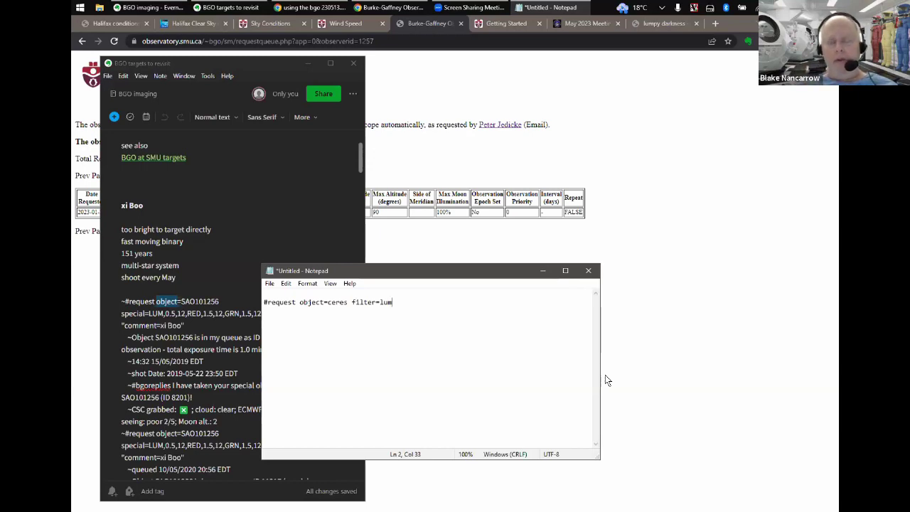
pyautogui.write('2')
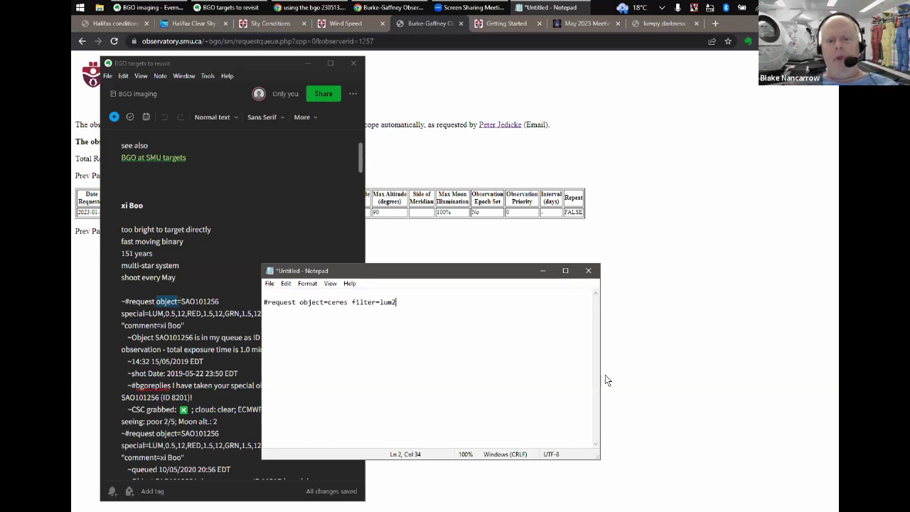
pyautogui.press('BackSpace')
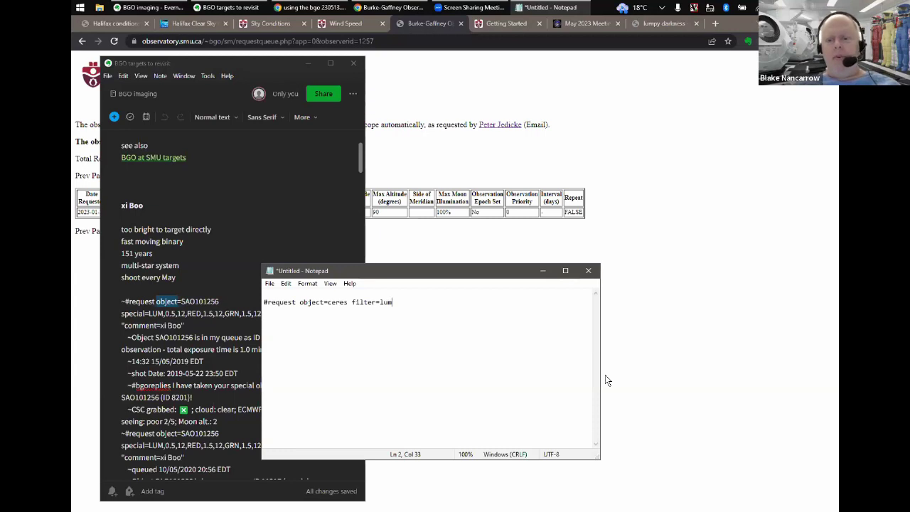
# - Leave blank lines below the request line and bring up the Windows Start menu
pyautogui.press('Return')
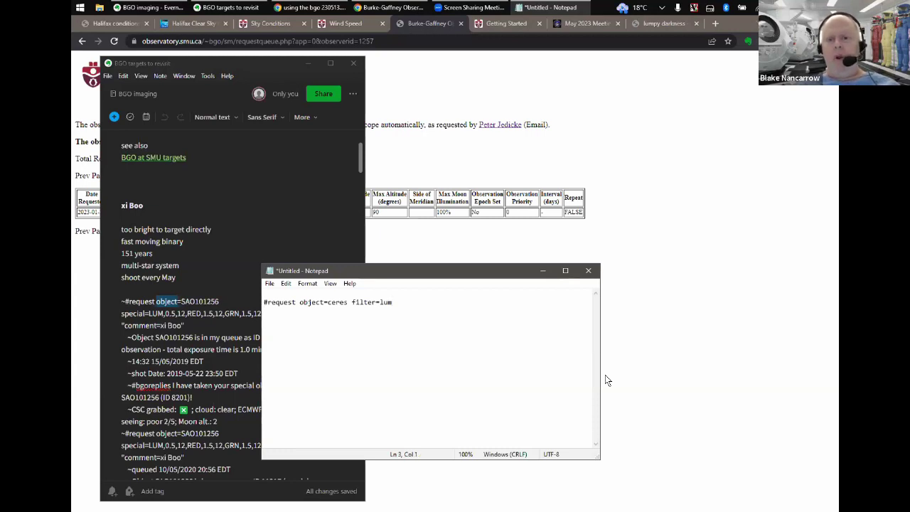
pyautogui.press('Return')
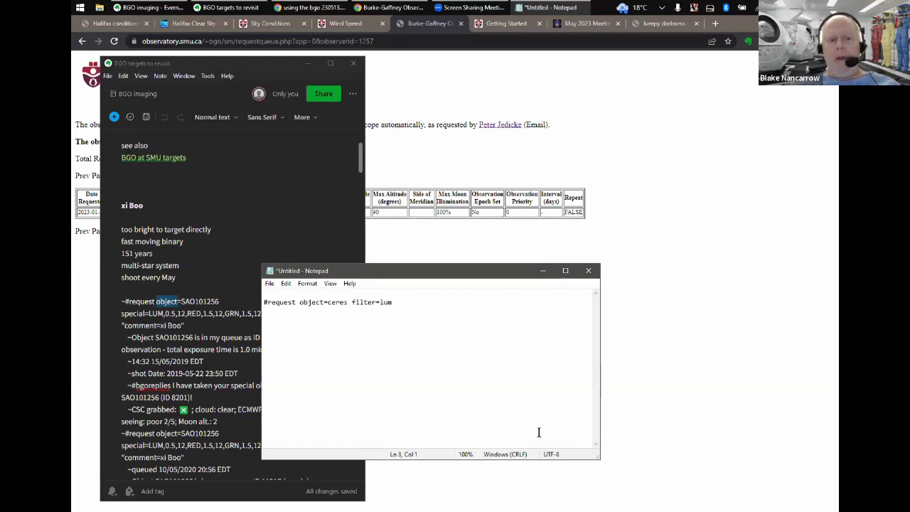
pyautogui.press('BackSpace')
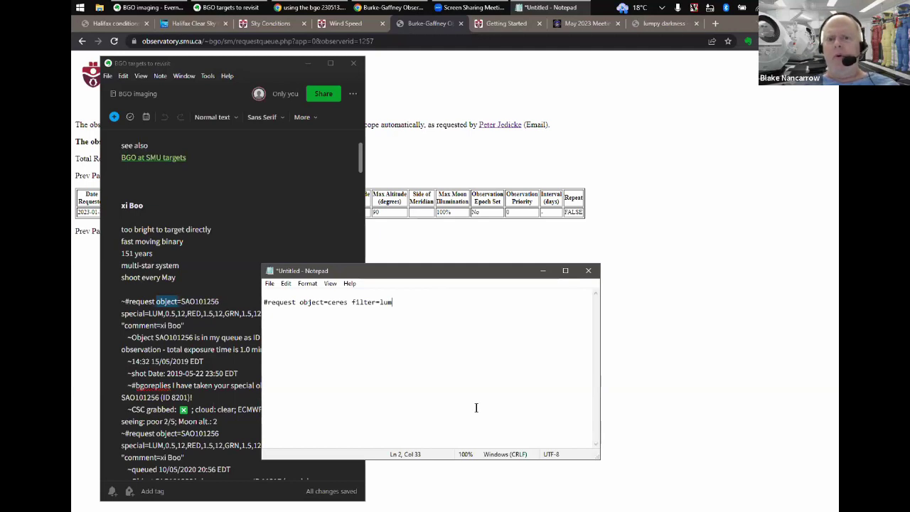
pyautogui.press('Return')
pyautogui.press('Return')
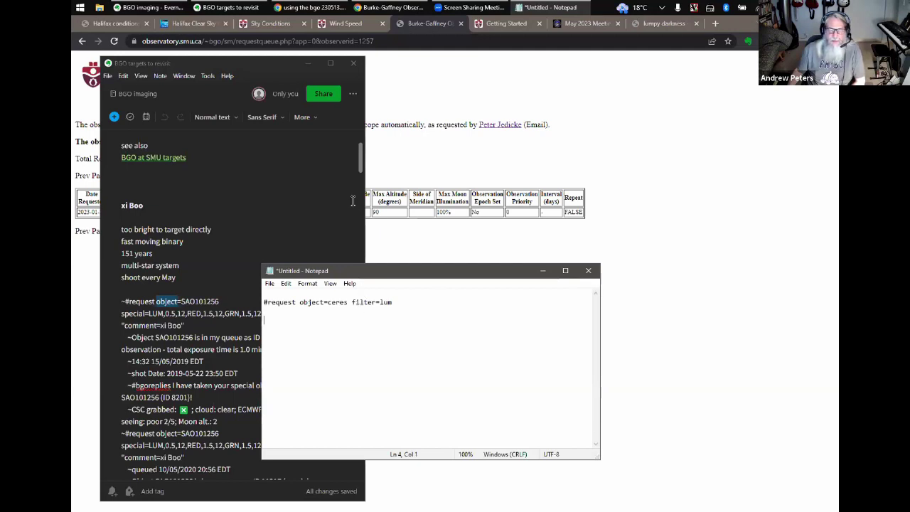
pyautogui.click(79, 8)
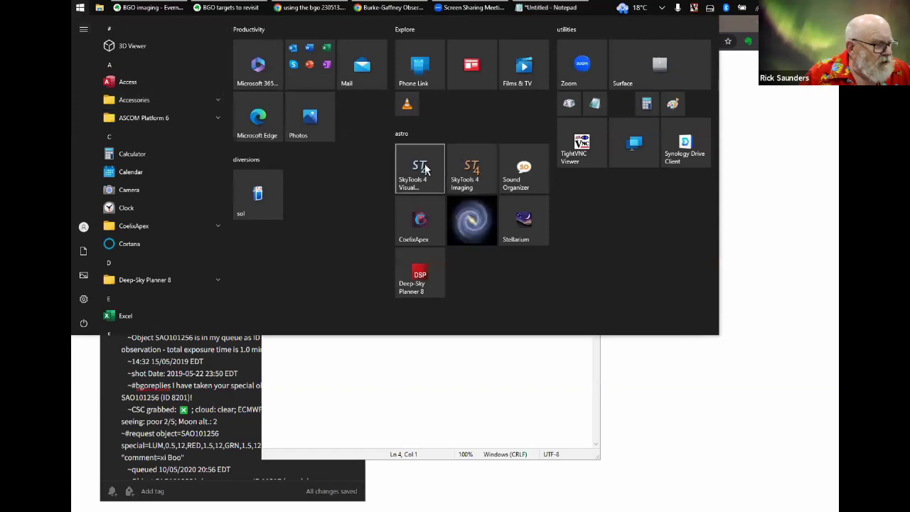
# - Launch SkyTools 4 Visual from the Start menu and restore its window from full screen
pyautogui.click(421, 171)
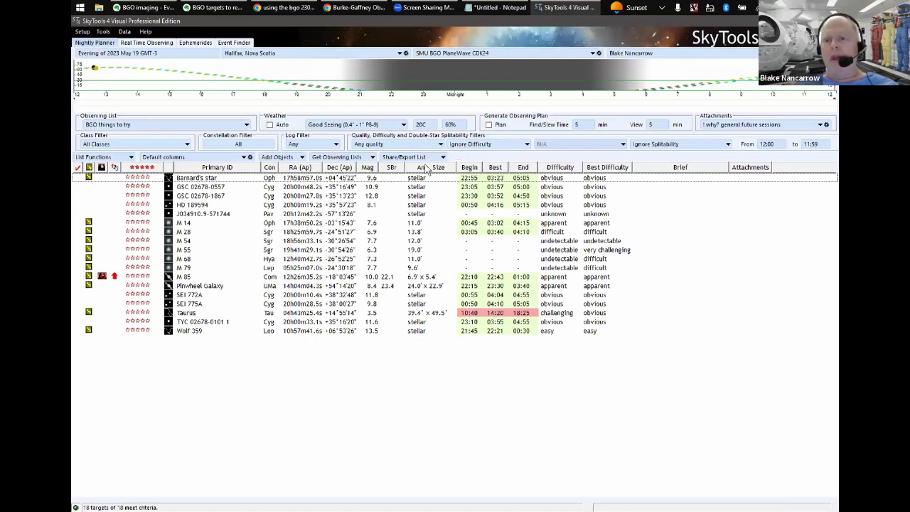
pyautogui.doubleClick(270, 23)
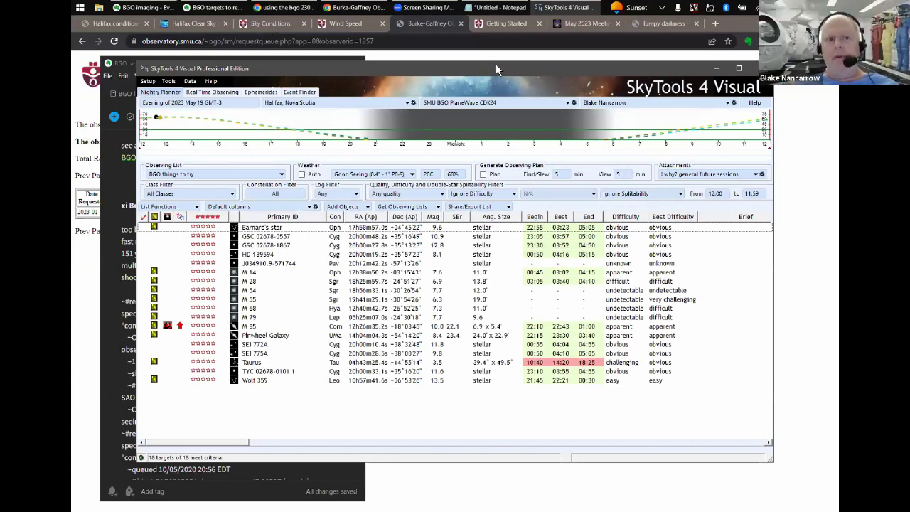
# - Browse the Default and Current observing-list folders, then close the chooser without changes
pyautogui.moveTo(495, 64); pyautogui.dragTo(443, 65)
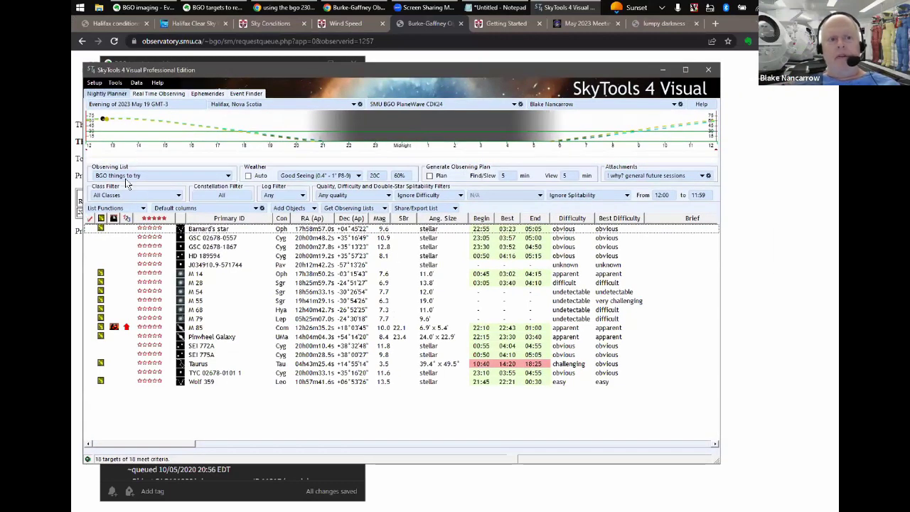
pyautogui.click(125, 179)
pyautogui.scroll(-1, 210, 220)
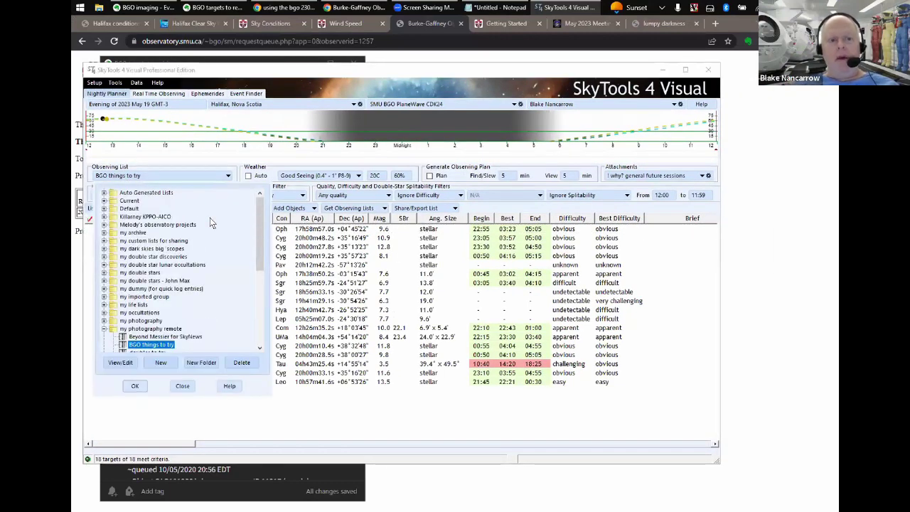
pyautogui.click(104, 209)
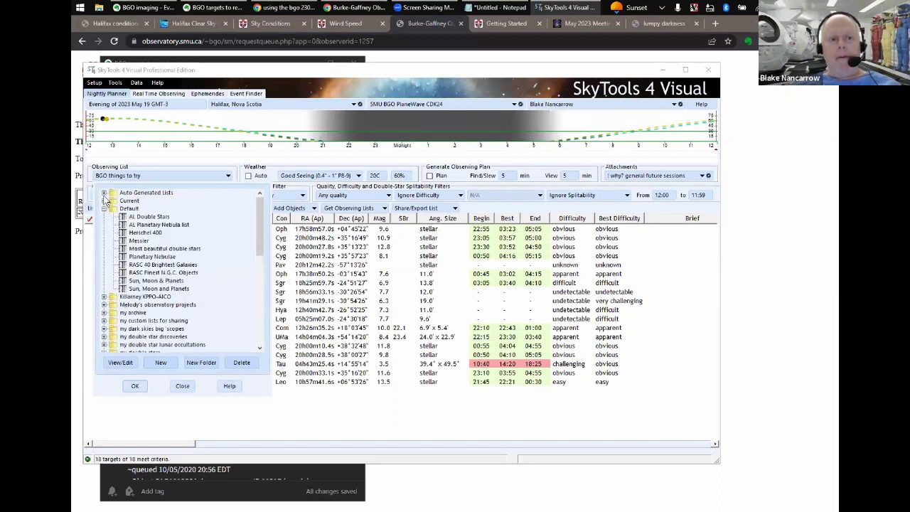
pyautogui.click(104, 201)
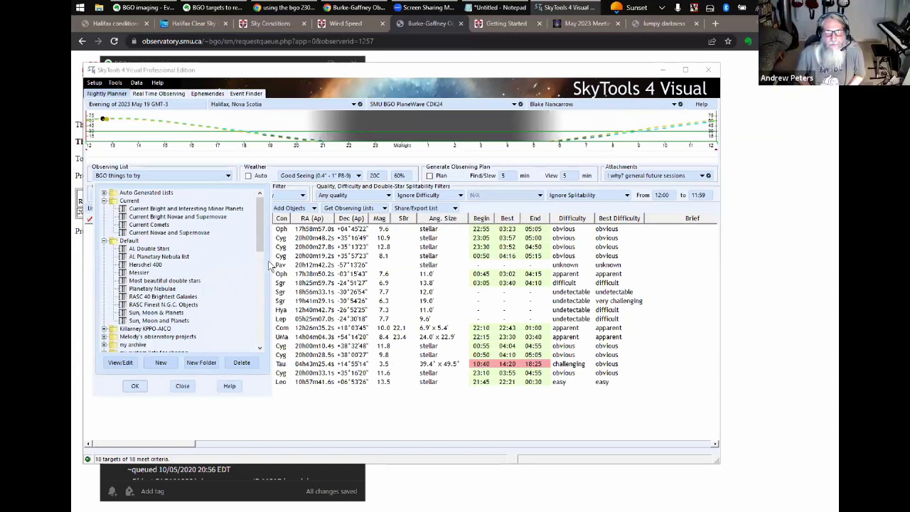
pyautogui.click(182, 385)
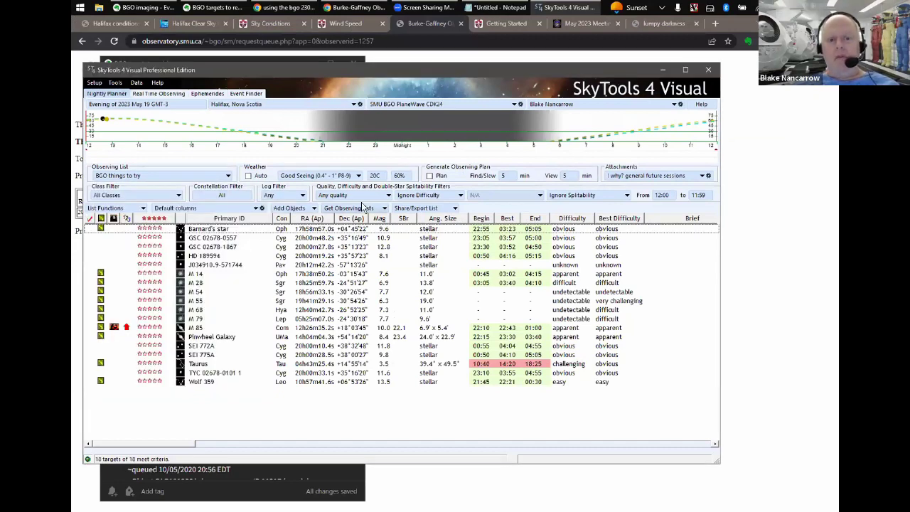
# - Add Ceres to 'BGO things to try' via Designation Search and open its Object Information
pyautogui.click(298, 207)
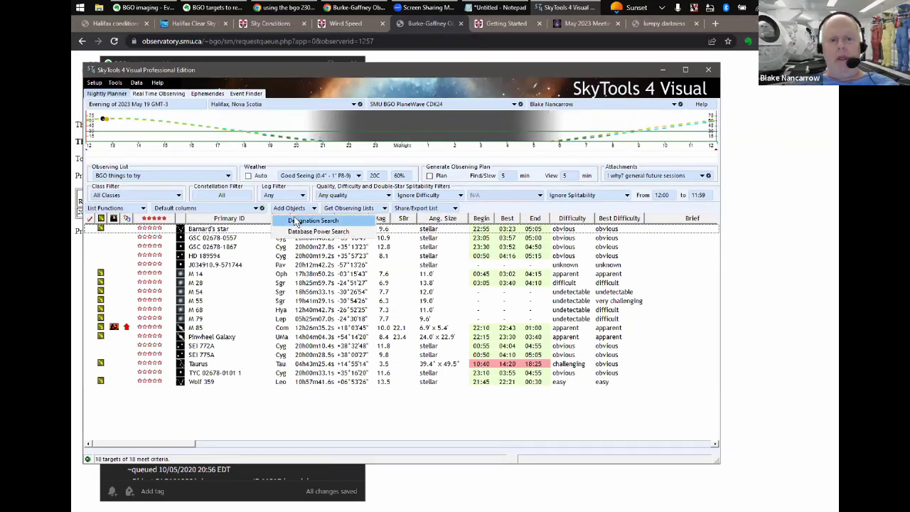
pyautogui.click(295, 222)
pyautogui.write('cer')
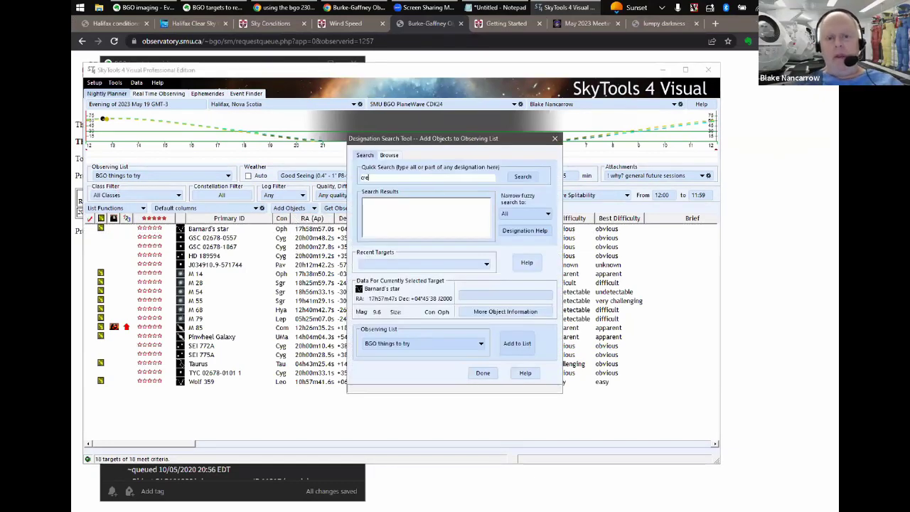
pyautogui.write('es')
pyautogui.press('Return')
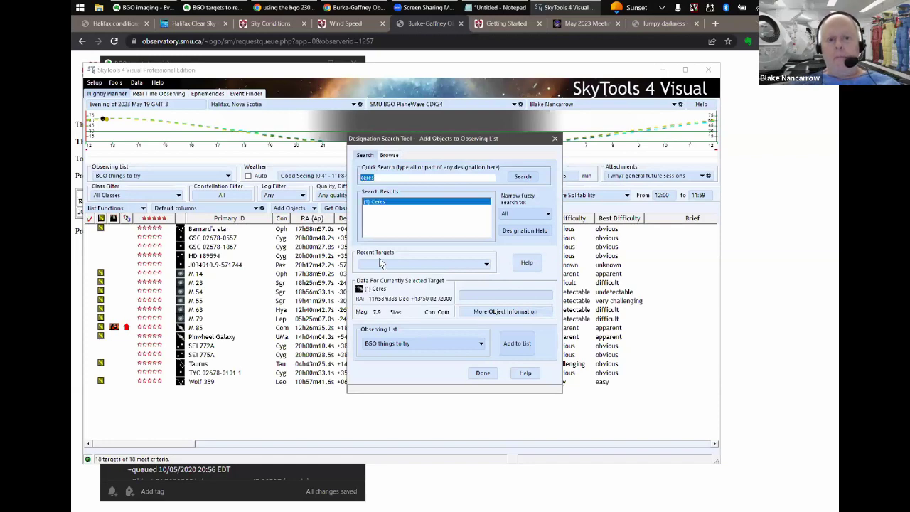
pyautogui.click(516, 343)
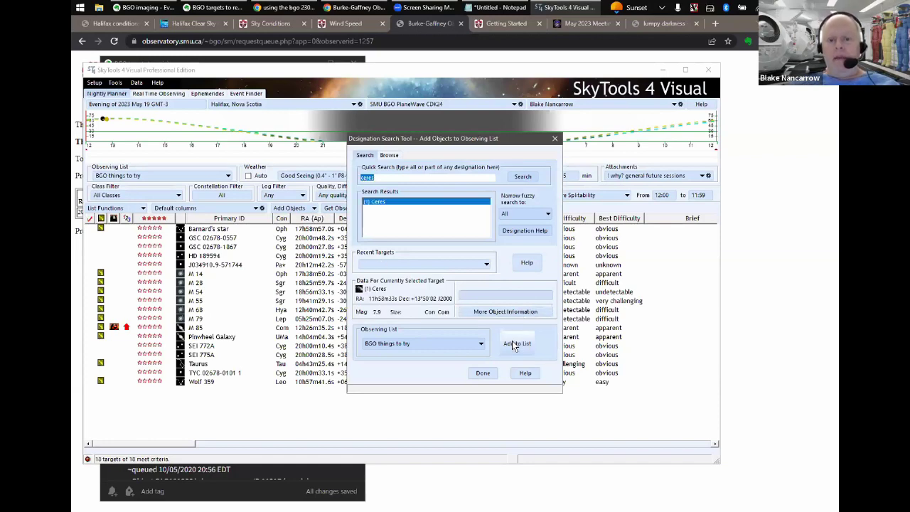
pyautogui.click(483, 373)
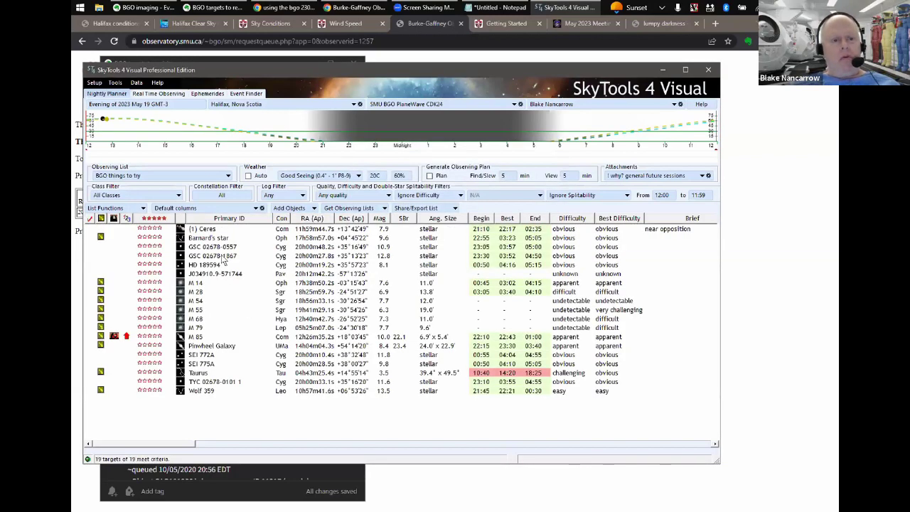
pyautogui.click(203, 230)
pyautogui.doubleClick(203, 230)
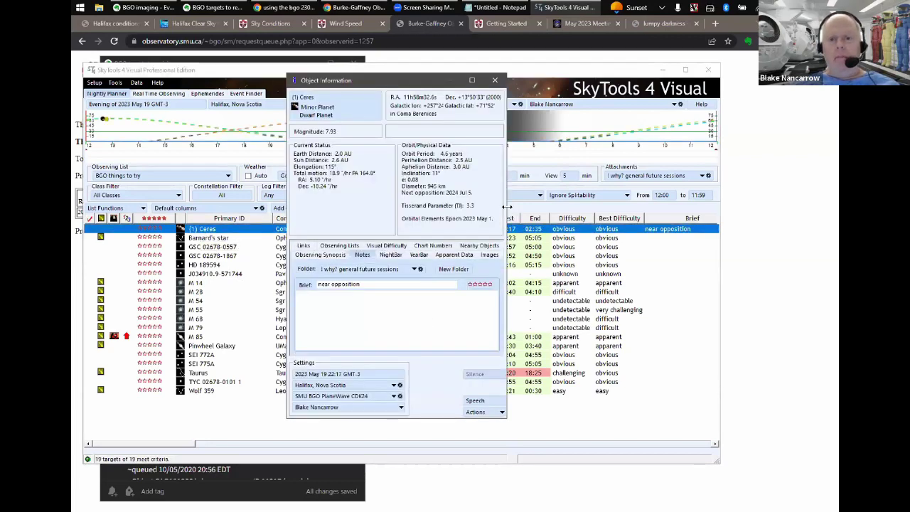
# - Check Ceres's True Altitude of +57°06' on the Apparent Data tab, then return to the Notepad request
pyautogui.click(449, 255)
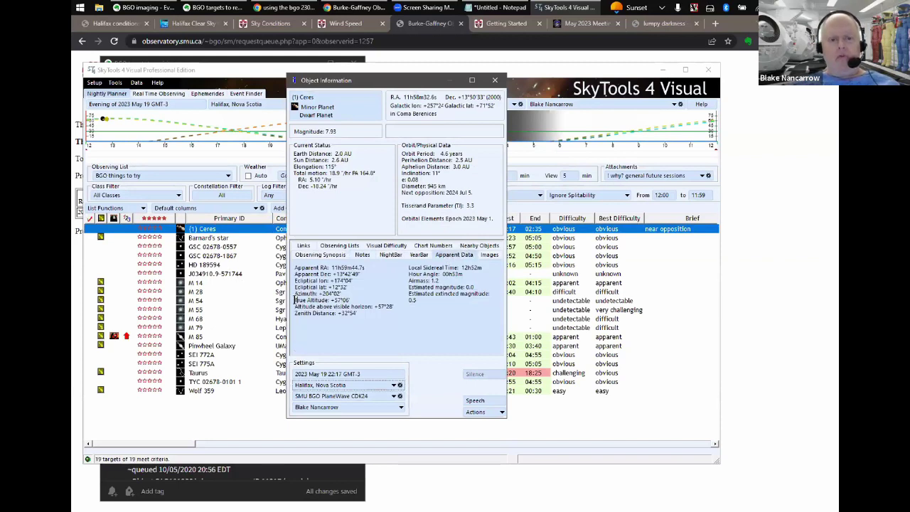
pyautogui.moveTo(295, 300); pyautogui.dragTo(350, 300)
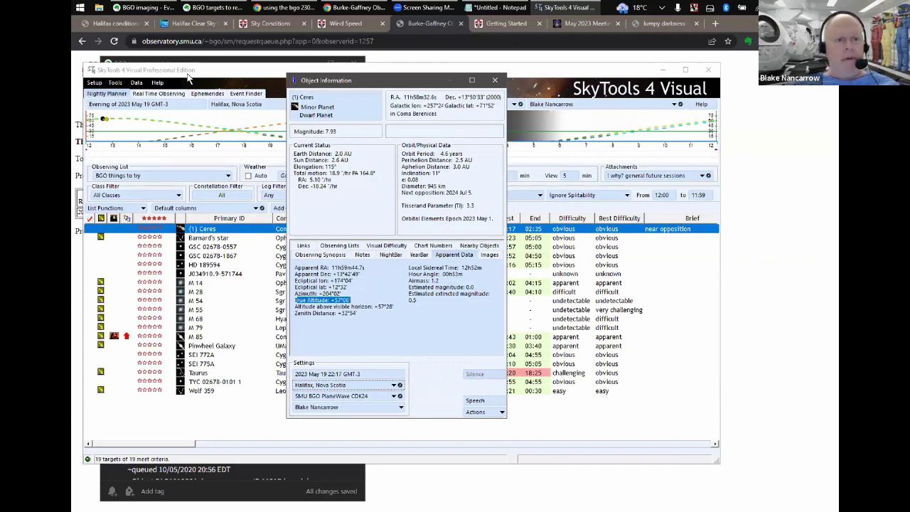
pyautogui.click(145, 105)
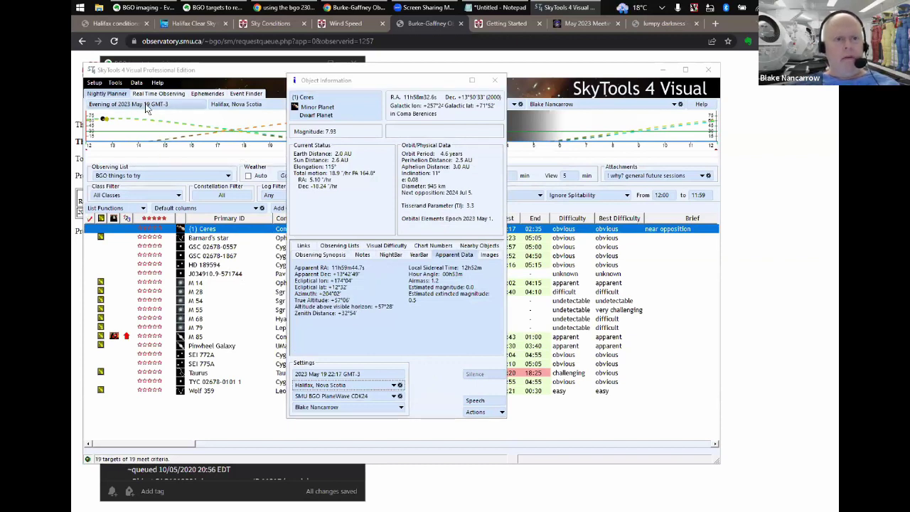
pyautogui.click(309, 300)
pyautogui.moveTo(309, 300); pyautogui.dragTo(360, 299)
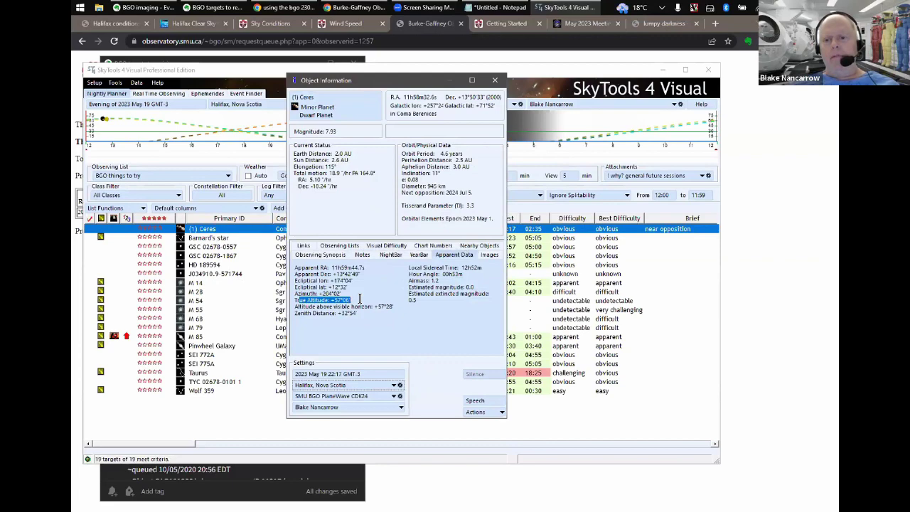
pyautogui.click(661, 73)
pyautogui.click(440, 302)
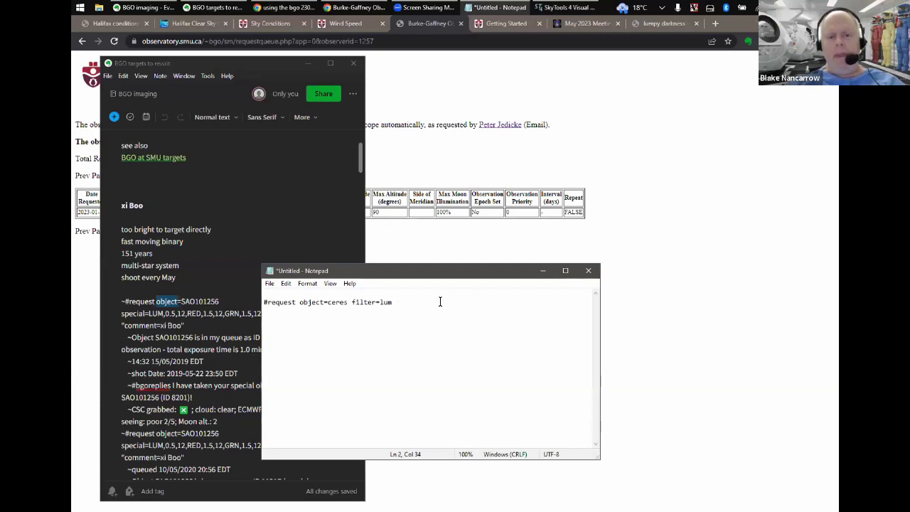
# - Add minalt=45 to the Ceres request after trying 25, 20 and 15
pyautogui.write('minalt=')
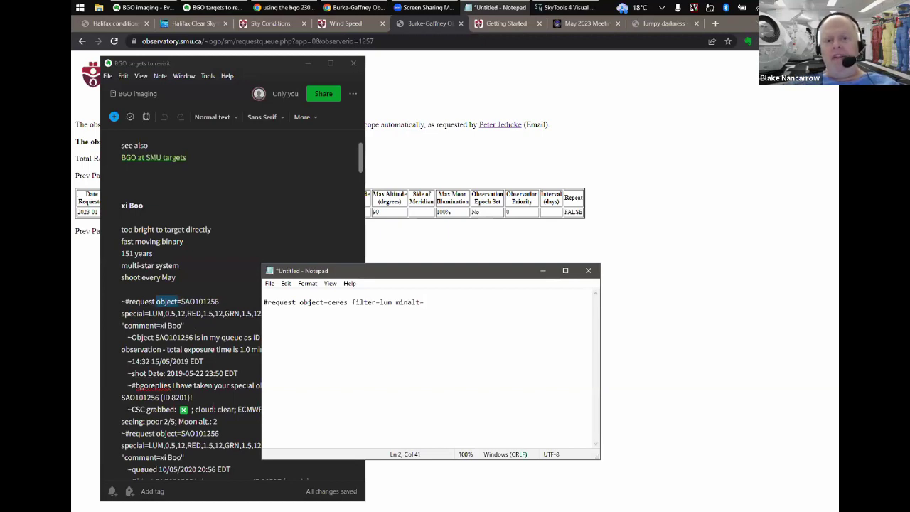
pyautogui.write('25')
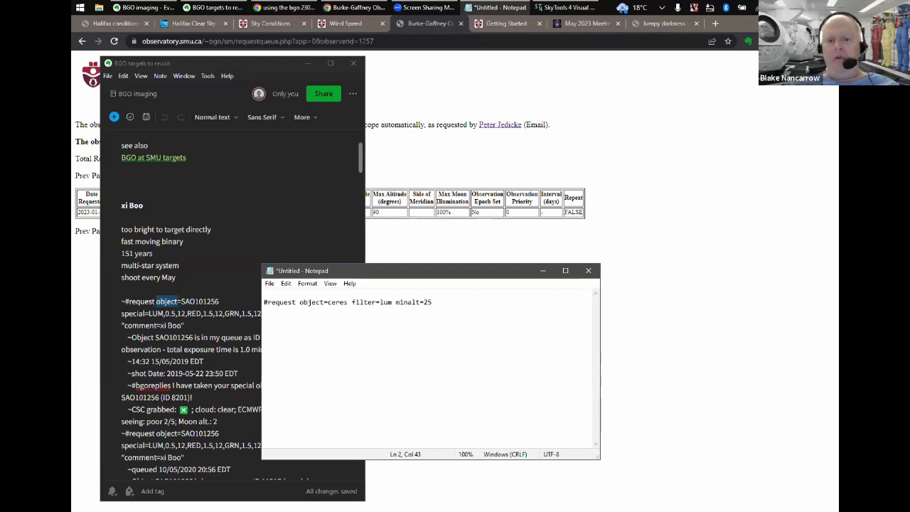
pyautogui.press('BackSpace')
pyautogui.press('BackSpace')
pyautogui.write('20')
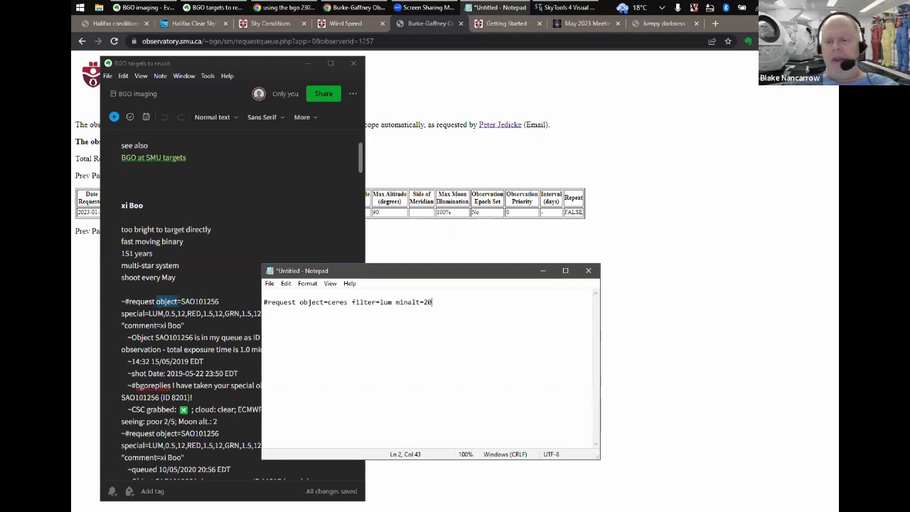
pyautogui.press('BackSpace')
pyautogui.press('BackSpace')
pyautogui.write('15')
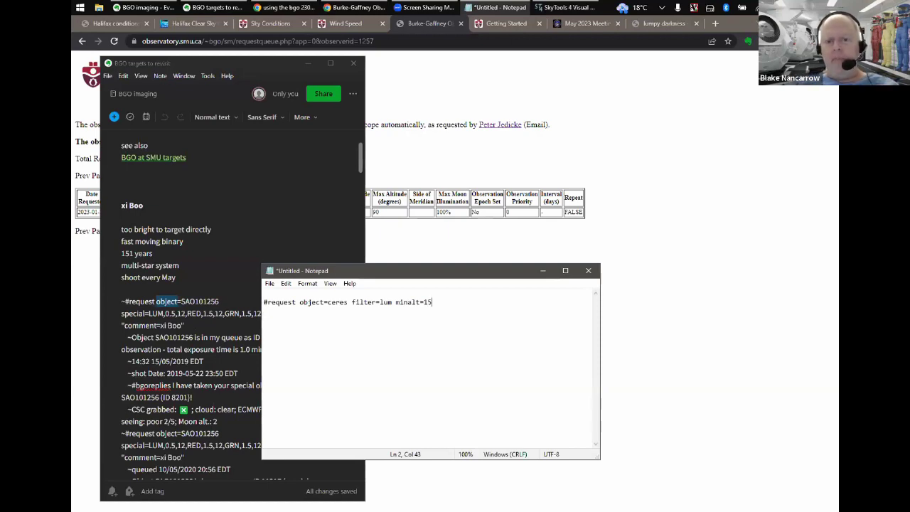
pyautogui.press('BackSpace')
pyautogui.press('BackSpace')
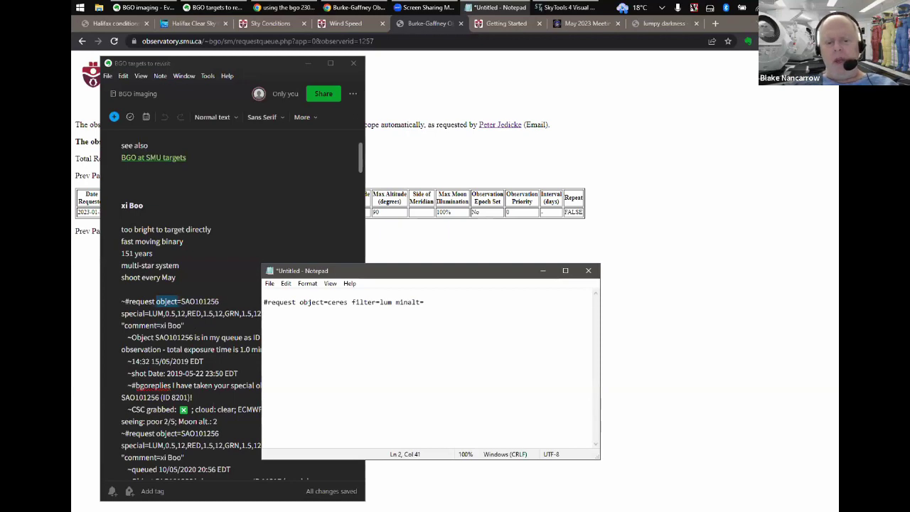
pyautogui.write('45')
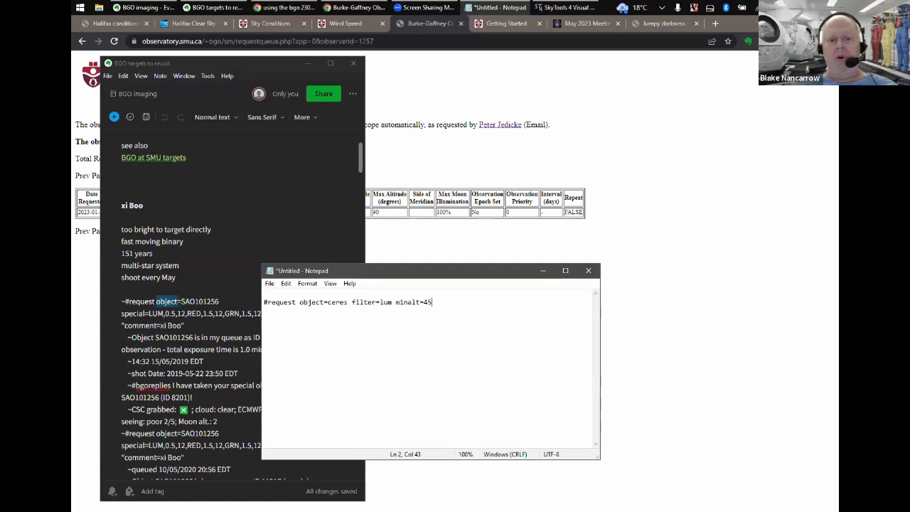
# - Append "comment=for RASC London" in double quotes, after checking the BGO notes for examples
pyautogui.click(207, 330)
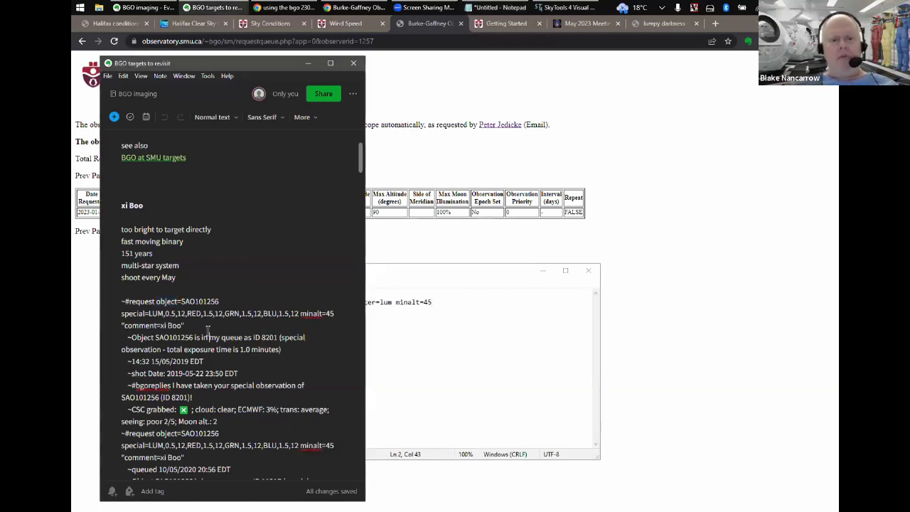
pyautogui.click(506, 355)
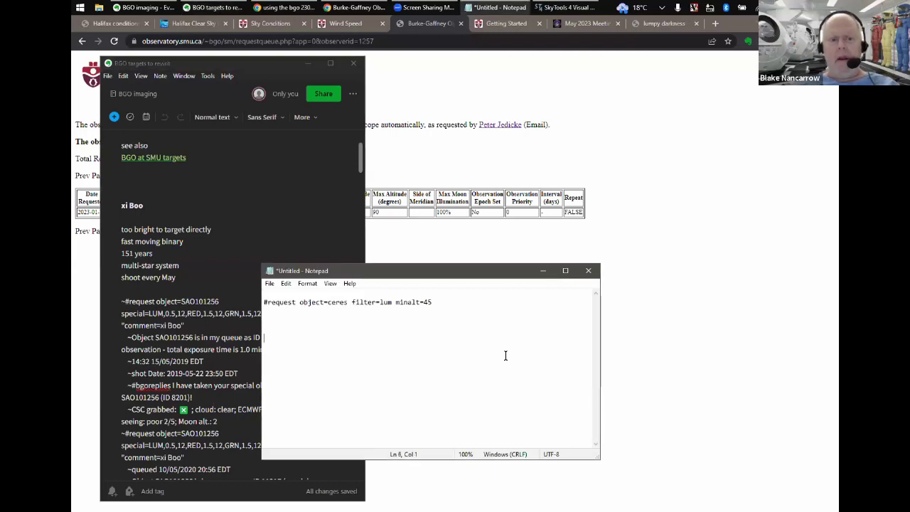
pyautogui.press('BackSpace')
pyautogui.press('BackSpace')
pyautogui.press('BackSpace')
pyautogui.press('BackSpace')
pyautogui.press('BackSpace')
pyautogui.write('c')
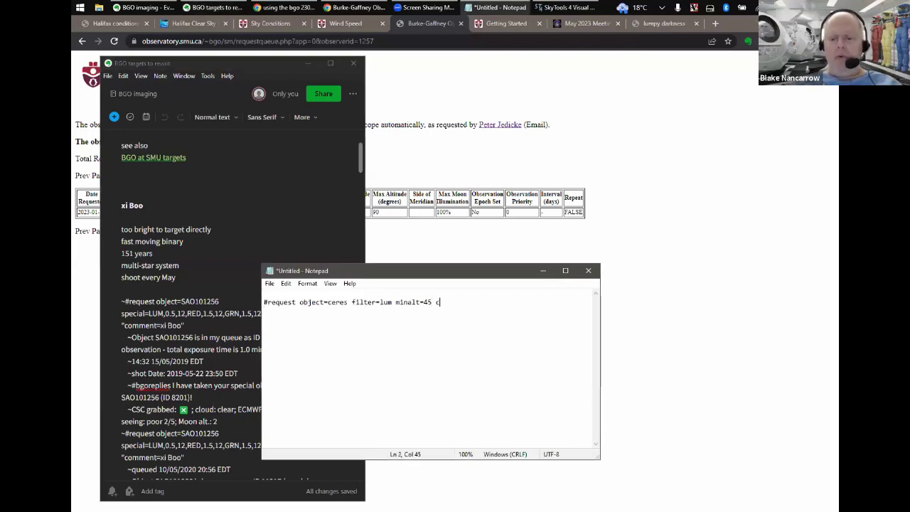
pyautogui.write('omment')
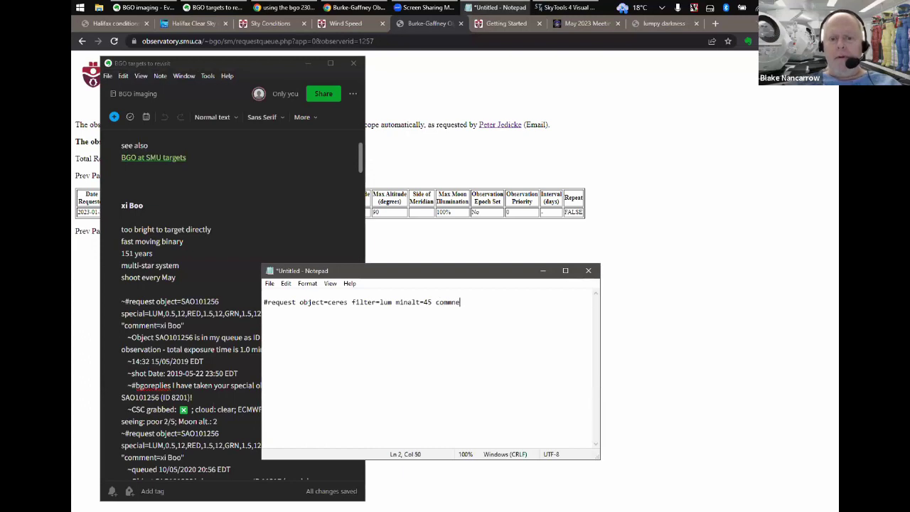
pyautogui.press('BackSpace')
pyautogui.write('=')
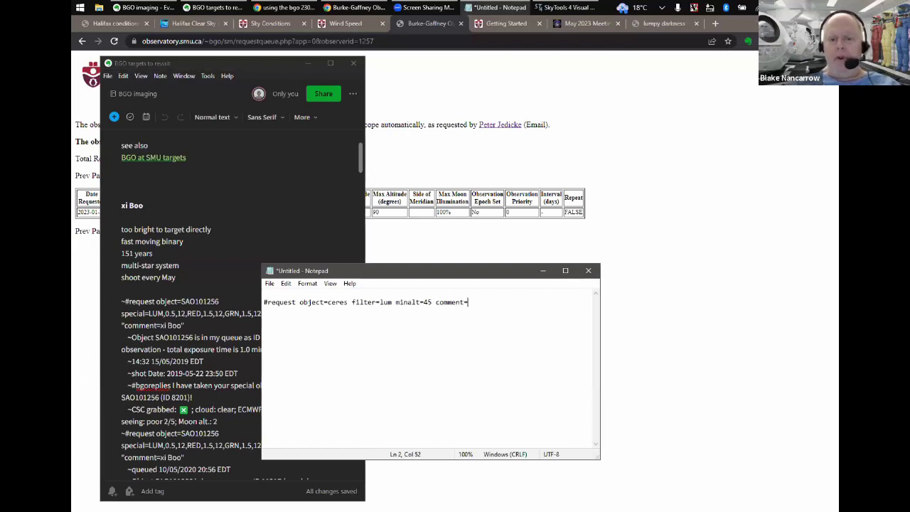
pyautogui.write('for')
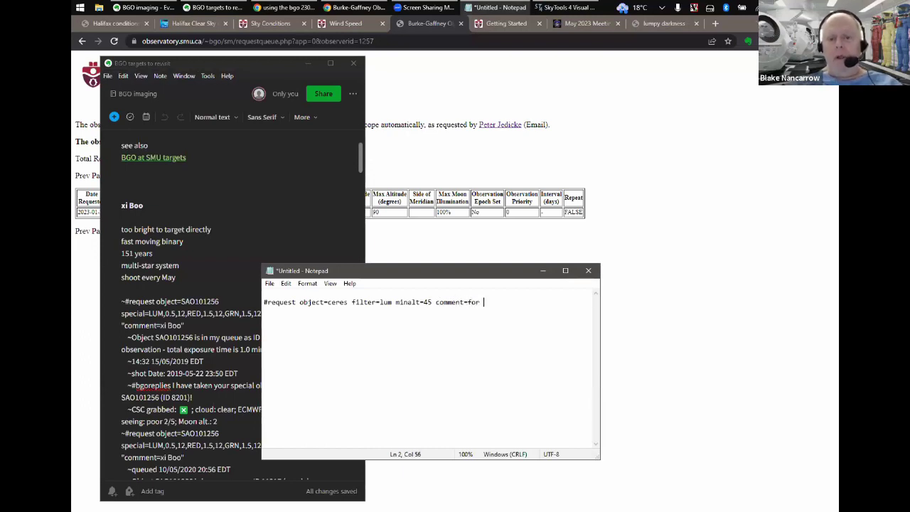
pyautogui.write('r RASC L')
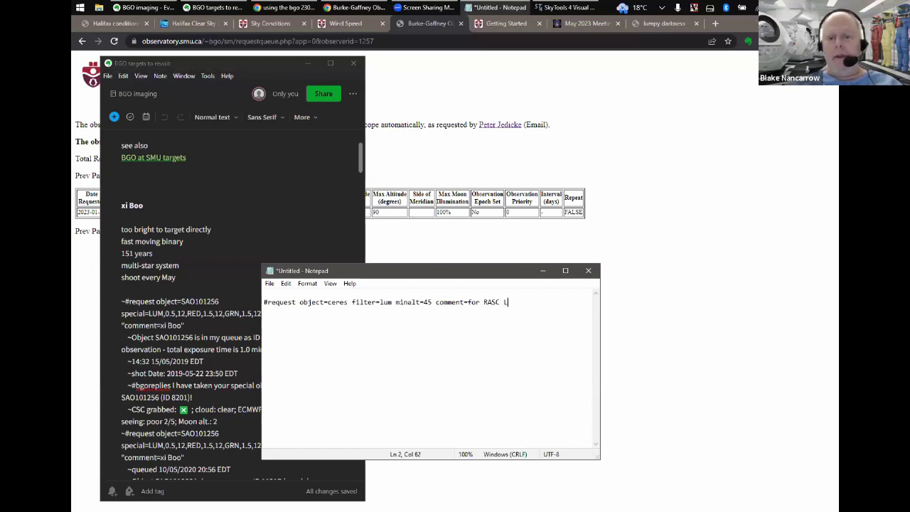
pyautogui.write('ondon')
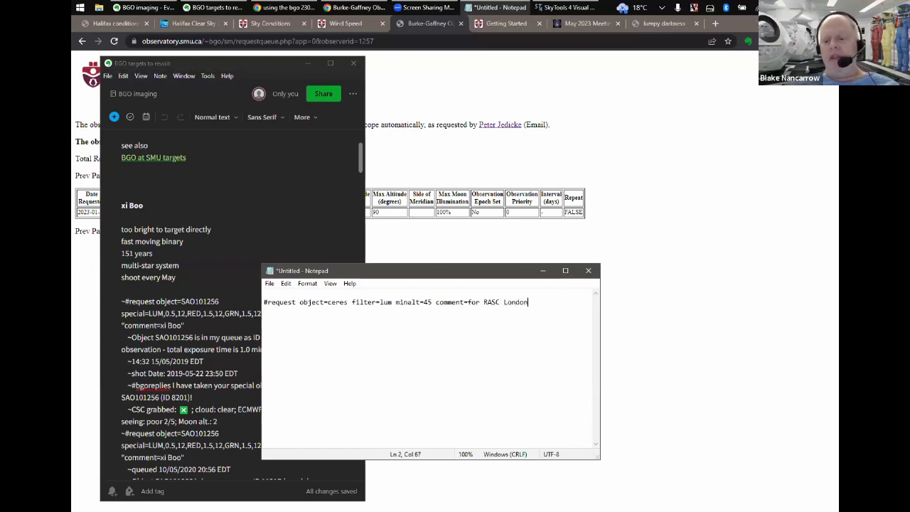
pyautogui.click(483, 302)
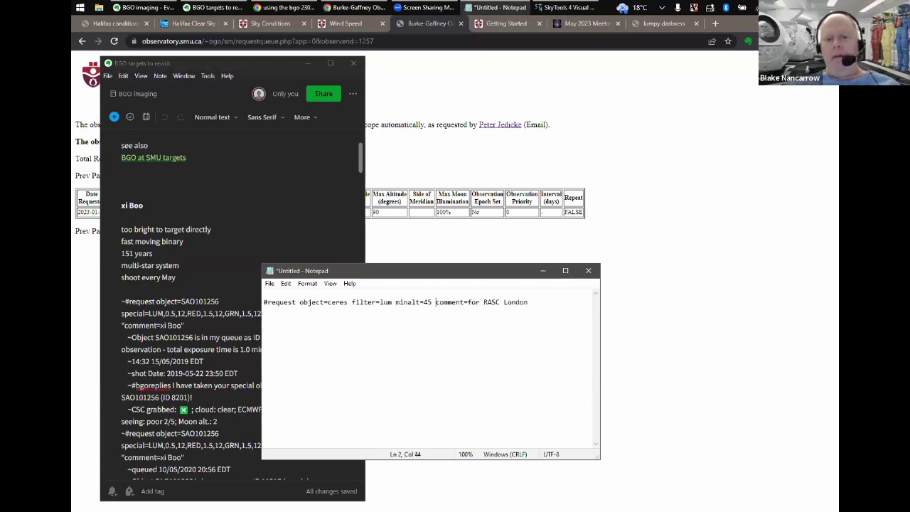
pyautogui.write('"')
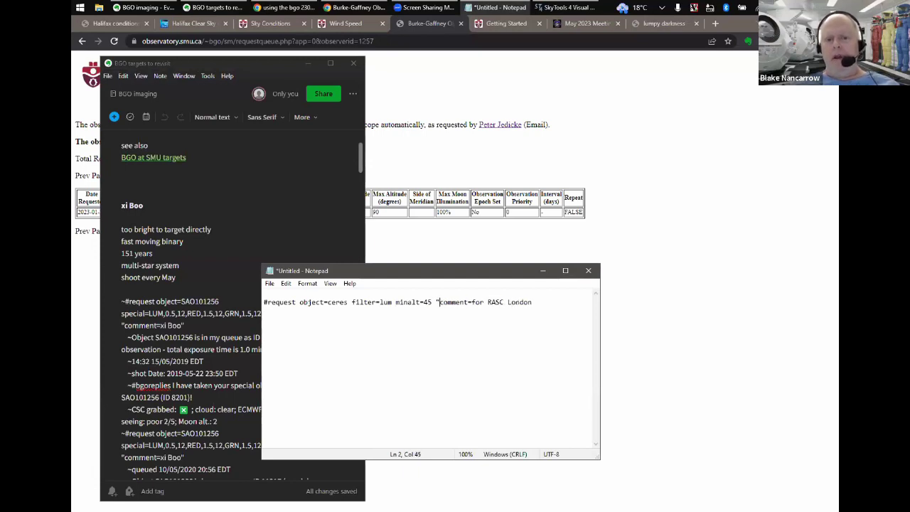
pyautogui.click(532, 302)
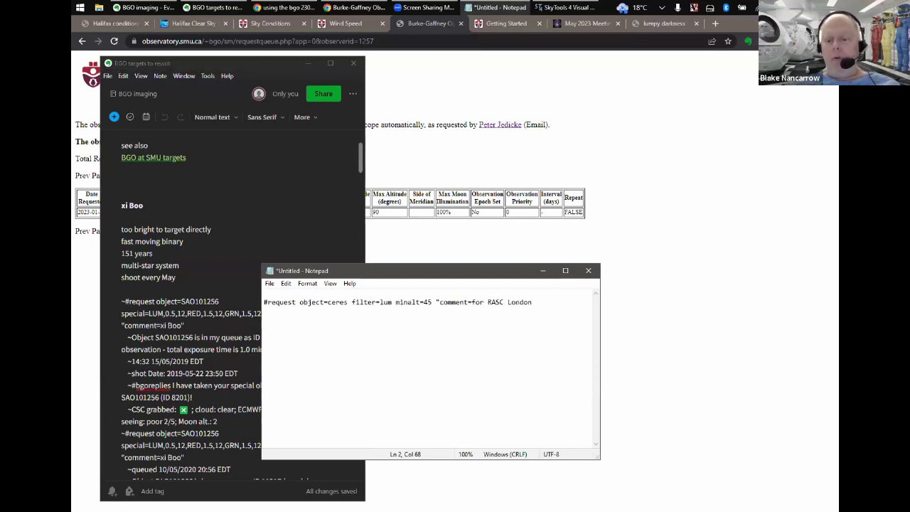
pyautogui.write('"')
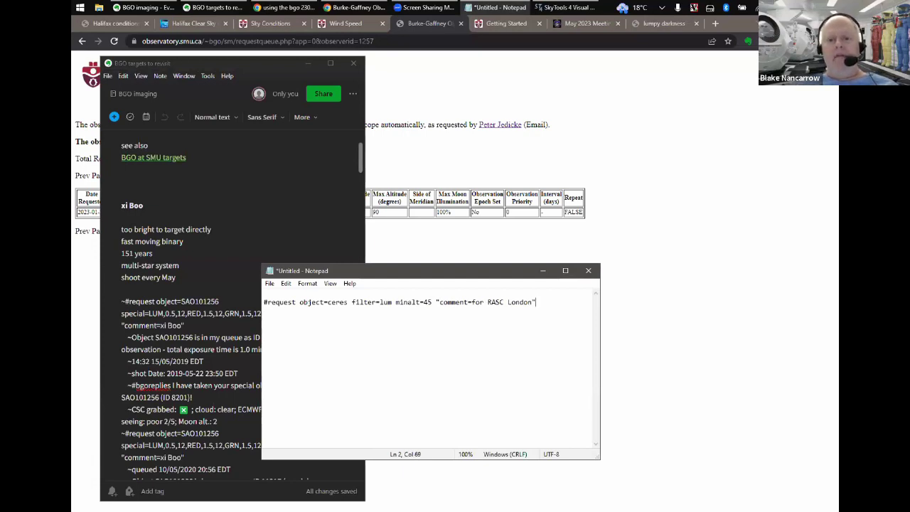
pyautogui.press('Return')
pyautogui.press('Return')
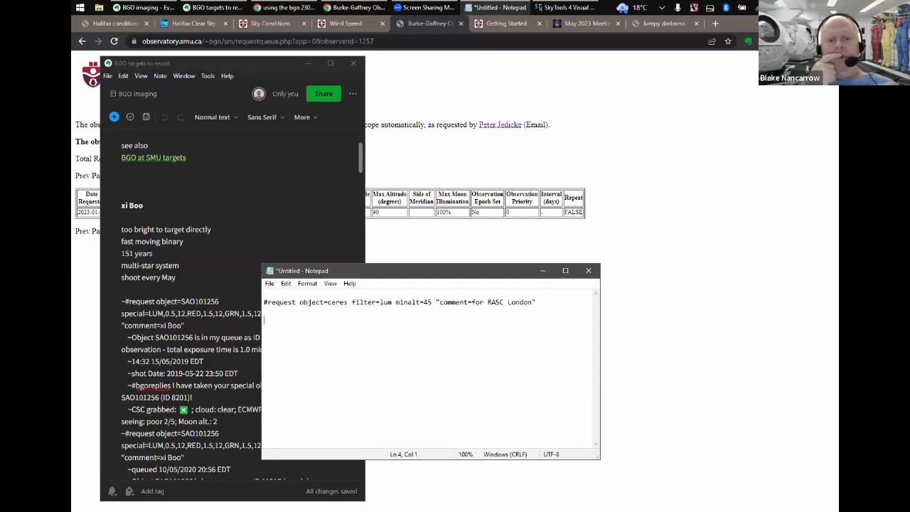
pyautogui.press('Up')
pyautogui.press('Up')
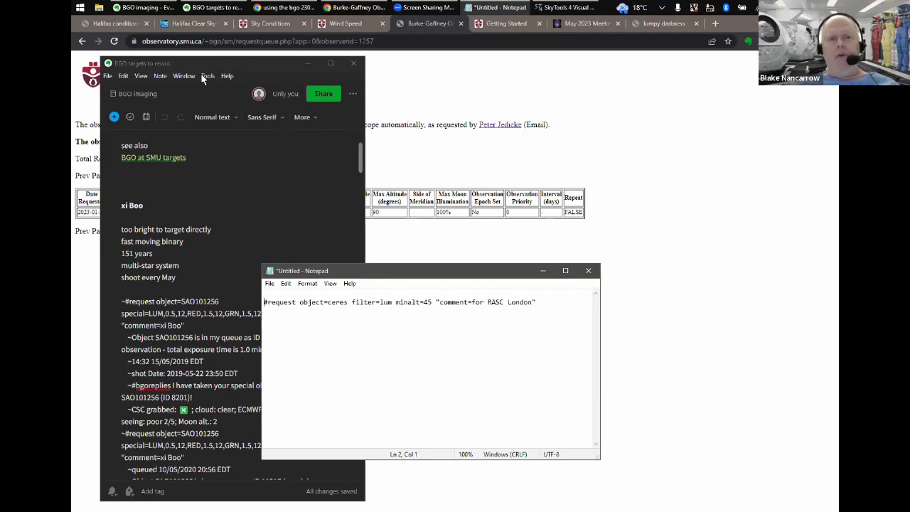
# - Open Roundcube Webmail in a new browser window and log in with the account e-mail and password
pyautogui.click(470, 89)
pyautogui.hotkey('ctrl', 'n')
pyautogui.write('web')
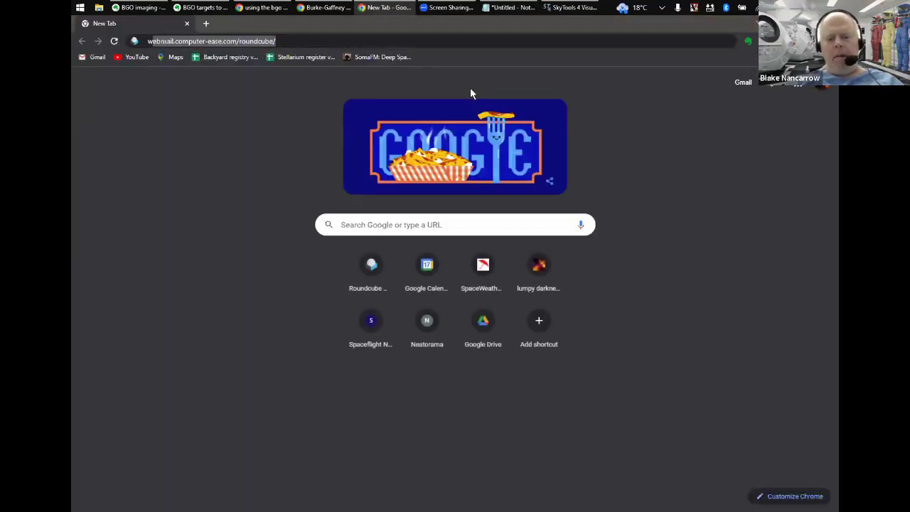
pyautogui.press('Return')
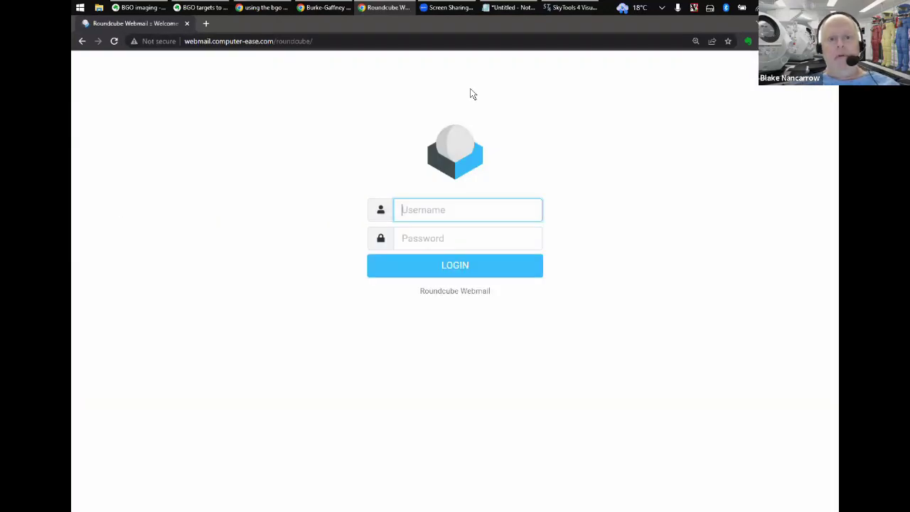
pyautogui.press('Tab')
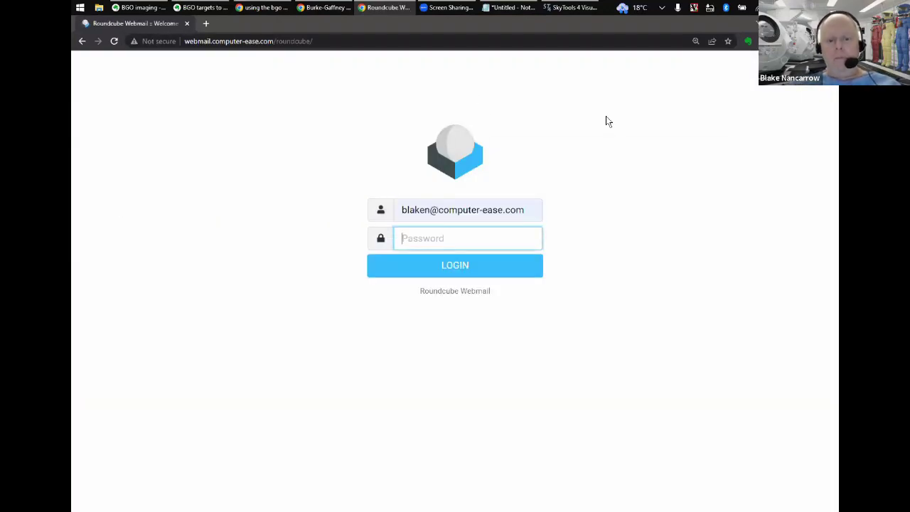
pyautogui.write('******')
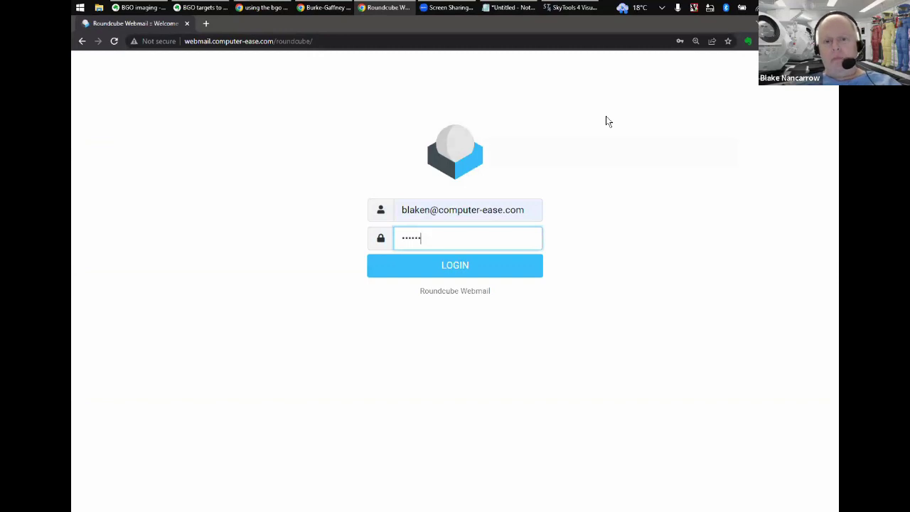
pyautogui.press('Return')
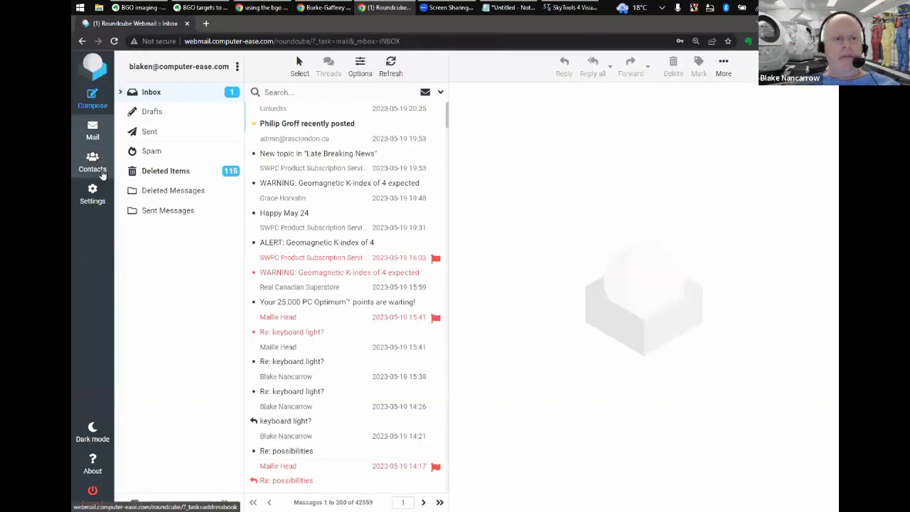
# - Search the Sent folder for 'listen' to list past #listentome requests
pyautogui.click(159, 135)
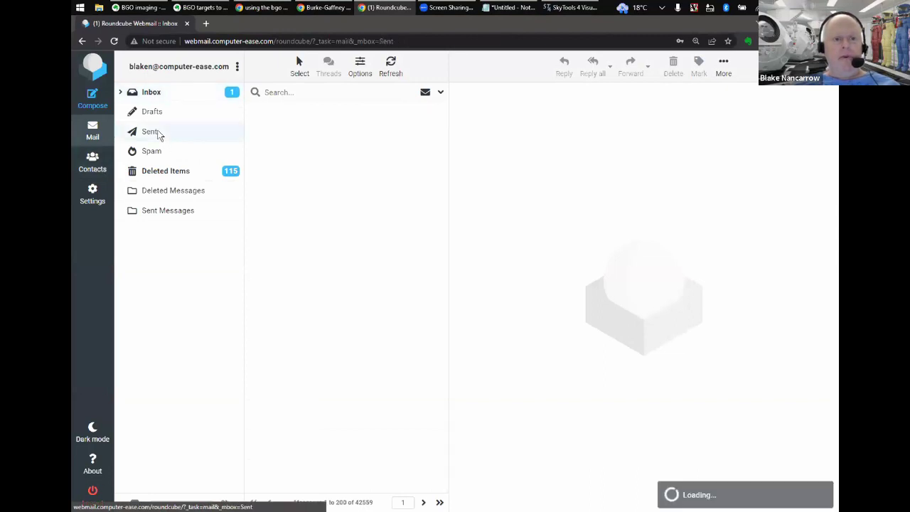
pyautogui.click(314, 91)
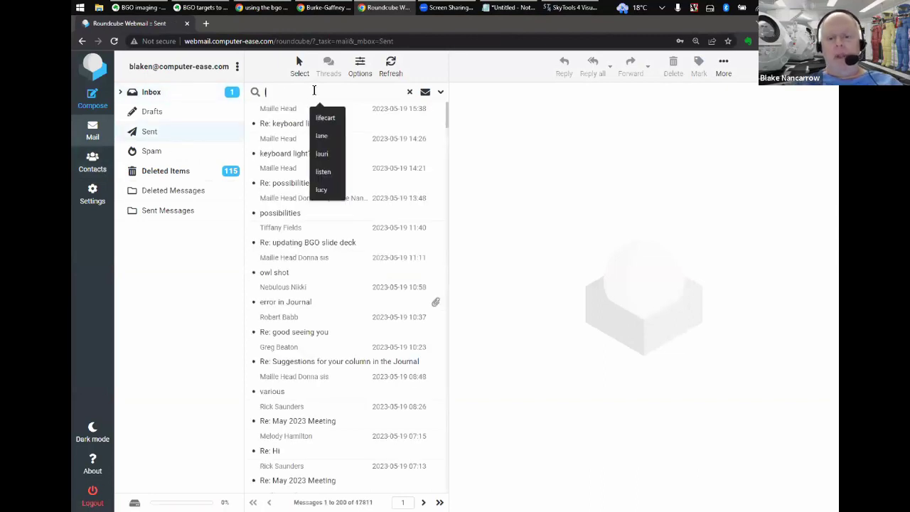
pyautogui.write('listen')
pyautogui.press('Return')
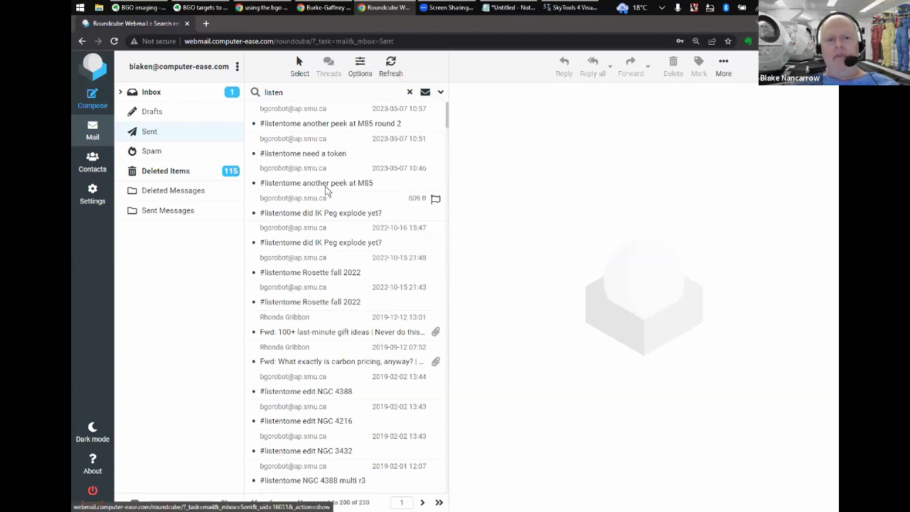
# - Reuse the 'another peek at M85 round 2' sent message as a new draft with Edit as new
pyautogui.click(322, 125)
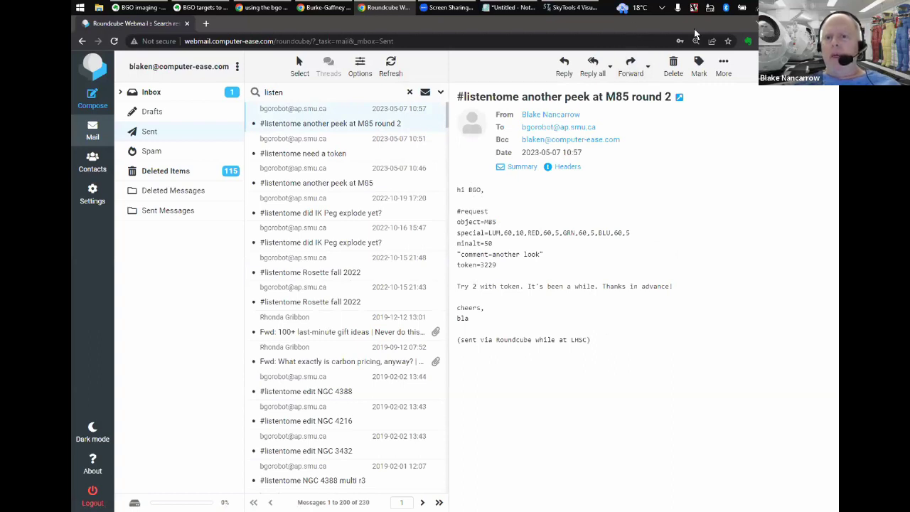
pyautogui.click(723, 66)
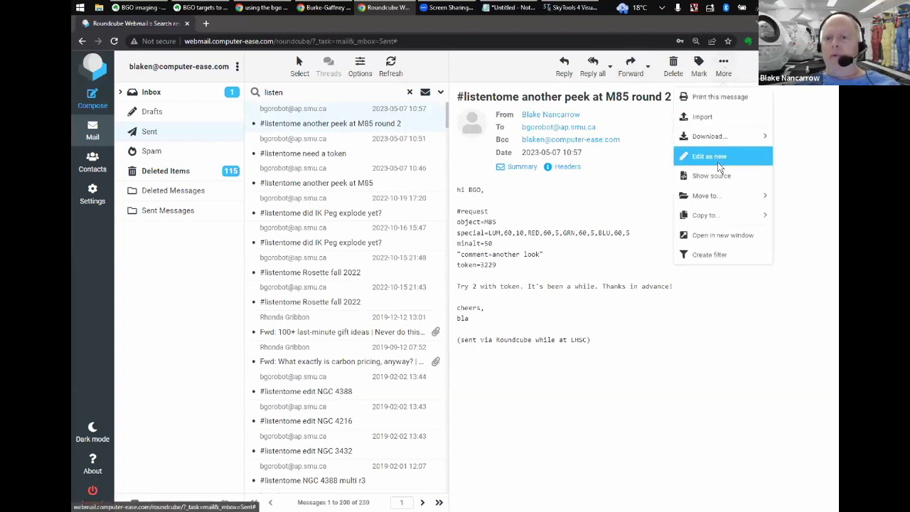
pyautogui.click(703, 158)
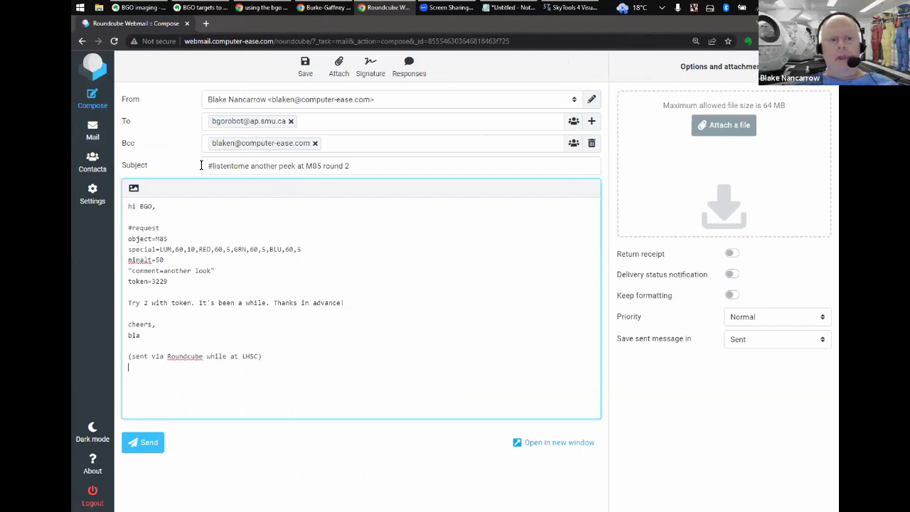
# - Change the subject to '#listentome Ceres for London' and replace object M85 with ceres copied from Notepad
pyautogui.click(251, 165)
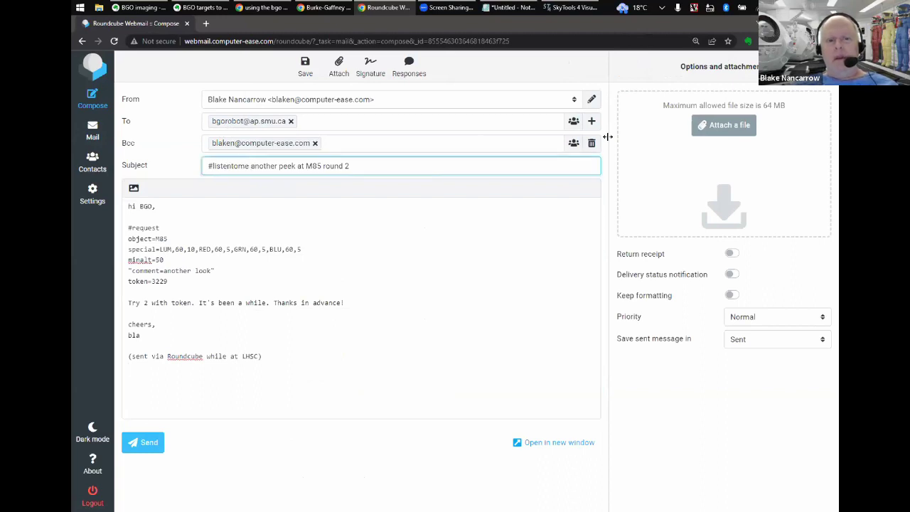
pyautogui.hotkey('ctrl', 'shift', 'Right')
pyautogui.hotkey('ctrl', 'shift', 'Right')
pyautogui.hotkey('ctrl', 'shift', 'Right')
pyautogui.hotkey('ctrl', 'shift', 'Right')
pyautogui.hotkey('ctrl', 'shift', 'Right')
pyautogui.hotkey('ctrl', 'shift', 'Right')
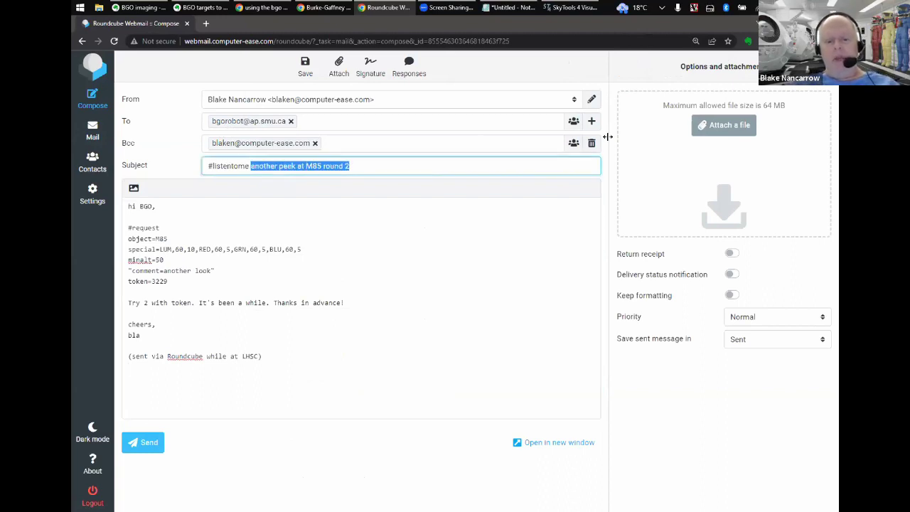
pyautogui.write('Ceres ')
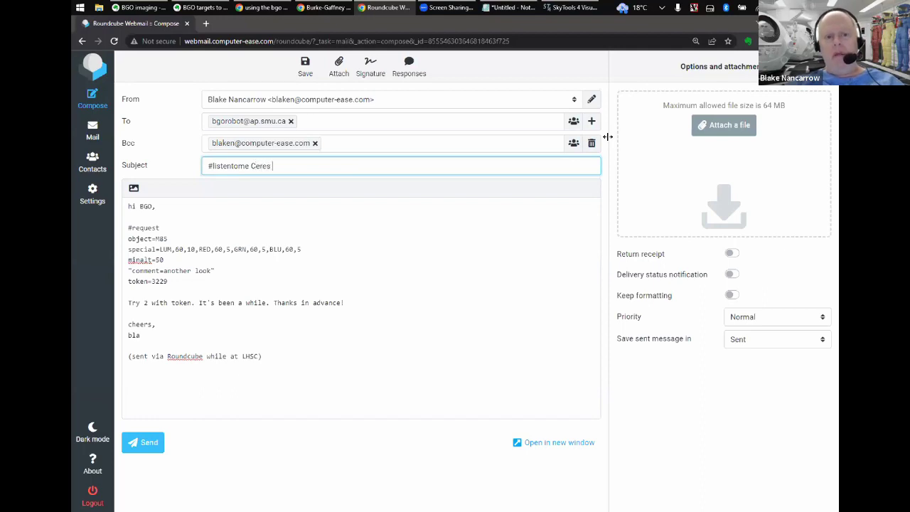
pyautogui.write('for London')
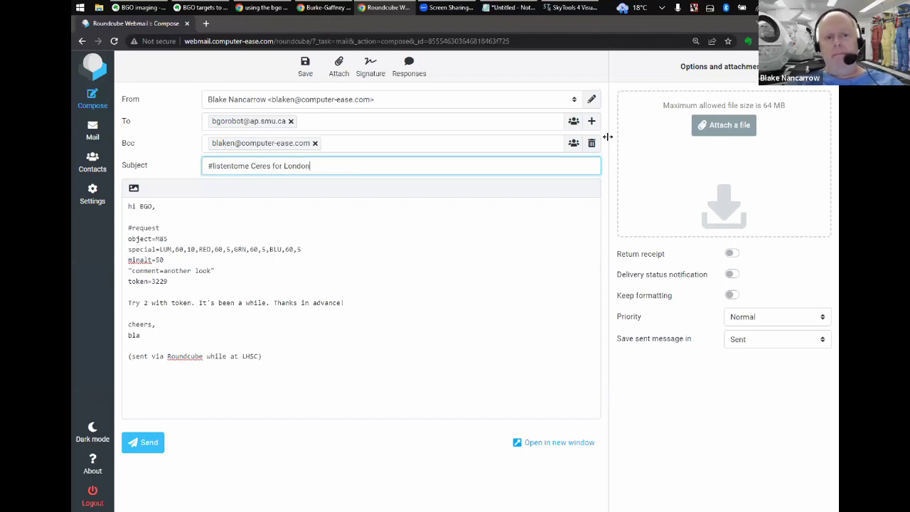
pyautogui.click(183, 207)
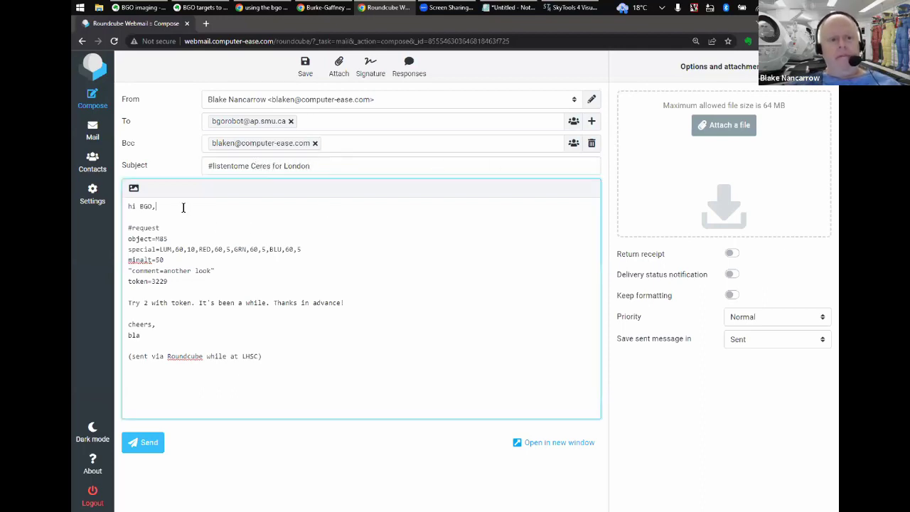
pyautogui.press('Down')
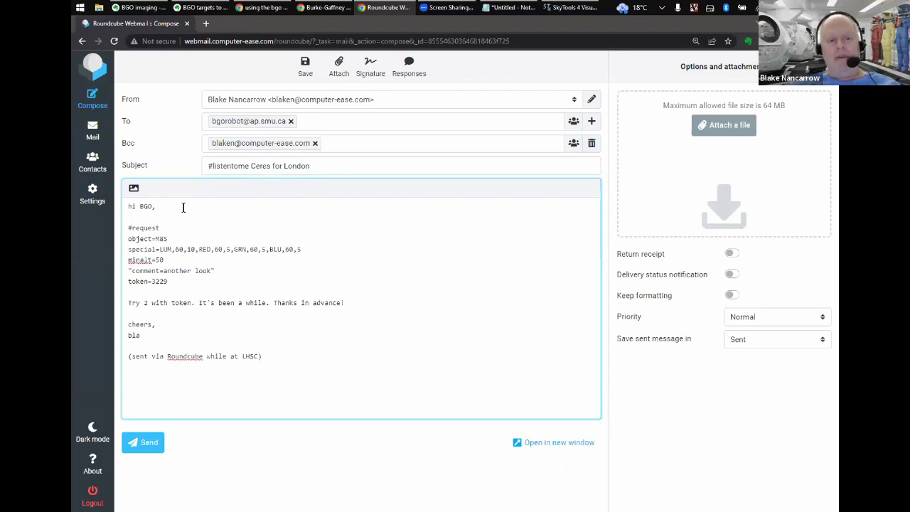
pyautogui.press('End')
pyautogui.hotkey('ctrl', 'shift', 'Left')
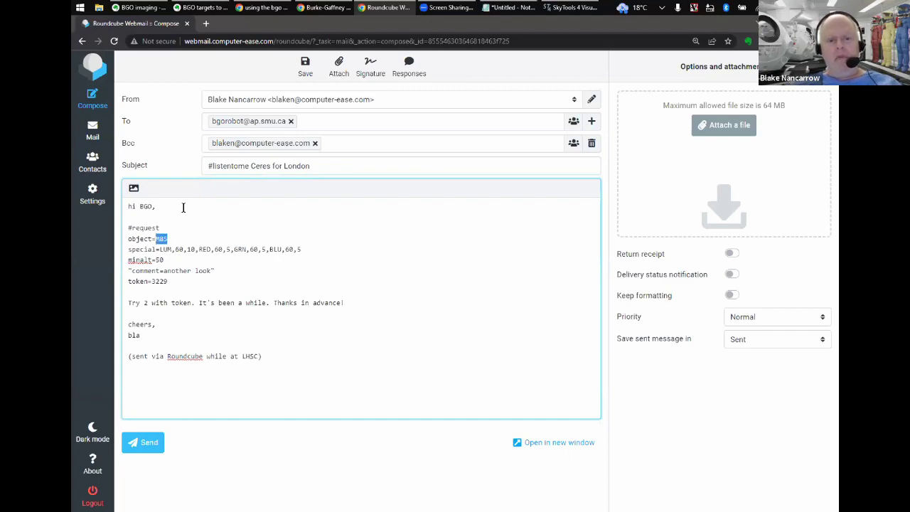
pyautogui.hotkey('alt', 'Tab')
pyautogui.hotkey('alt', 'Tab')
pyautogui.press('Tab')
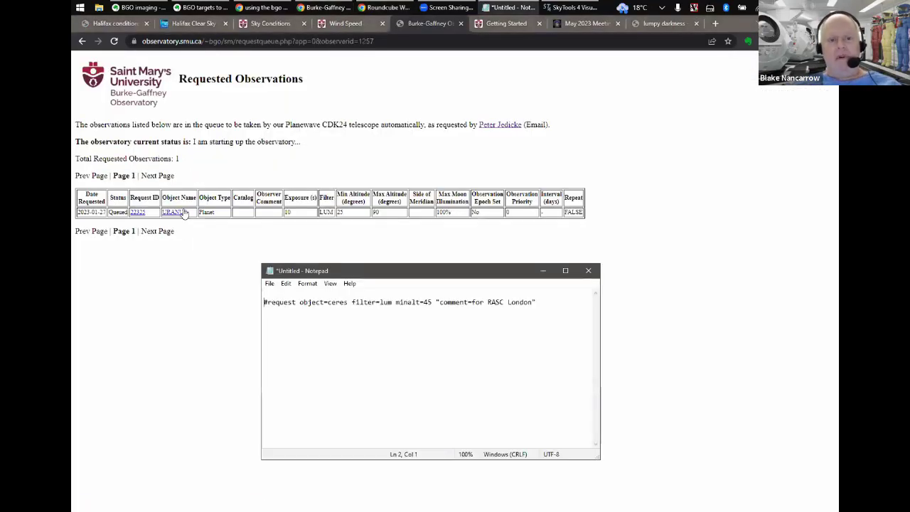
pyautogui.hotkey('ctrl', 'Right')
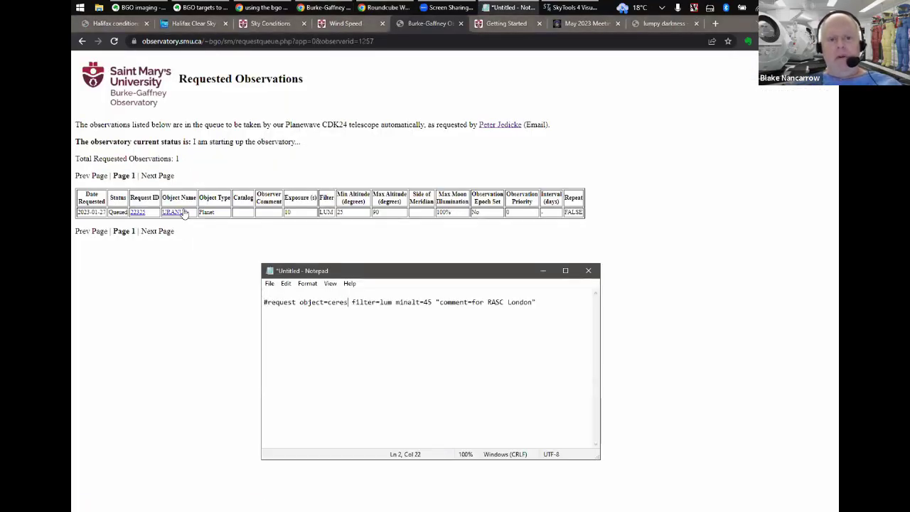
pyautogui.hotkey('shift', 'Left')
pyautogui.hotkey('shift', 'Left')
pyautogui.hotkey('shift', 'Left')
pyautogui.hotkey('shift', 'Left')
pyautogui.hotkey('shift', 'Left')
pyautogui.hotkey('shift', 'Left')
pyautogui.hotkey('ctrl', 'c')
pyautogui.hotkey('alt', 'Tab')
pyautogui.press('Tab')
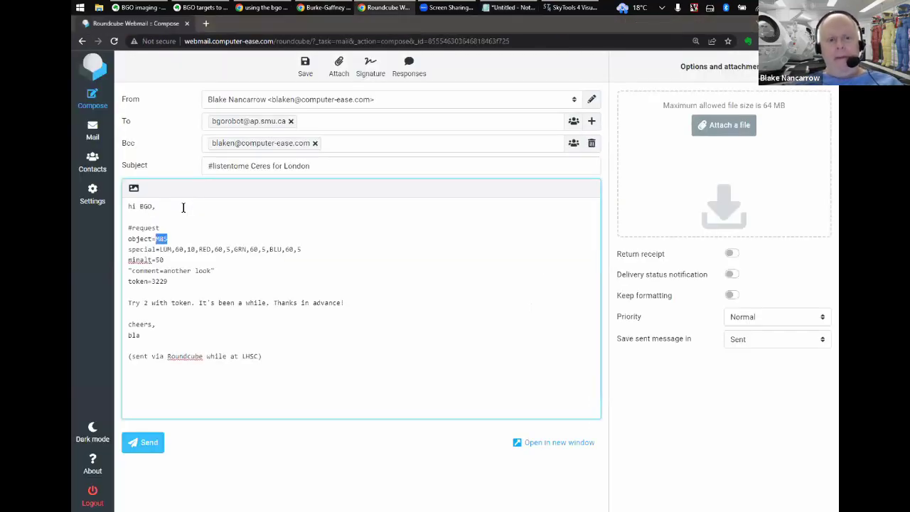
pyautogui.hotkey('ctrl', 'v')
# - Replace the special exposure line with filter=lum and change minalt from 50 to 45
pyautogui.press('Down')
pyautogui.press('Home')
pyautogui.hotkey('shift', 'End')
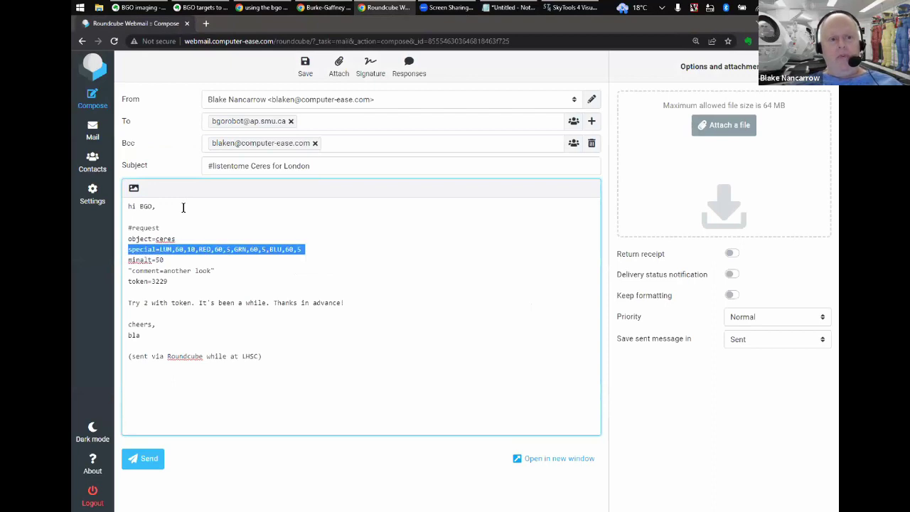
pyautogui.press('Delete')
pyautogui.press('Delete')
pyautogui.write('filter')
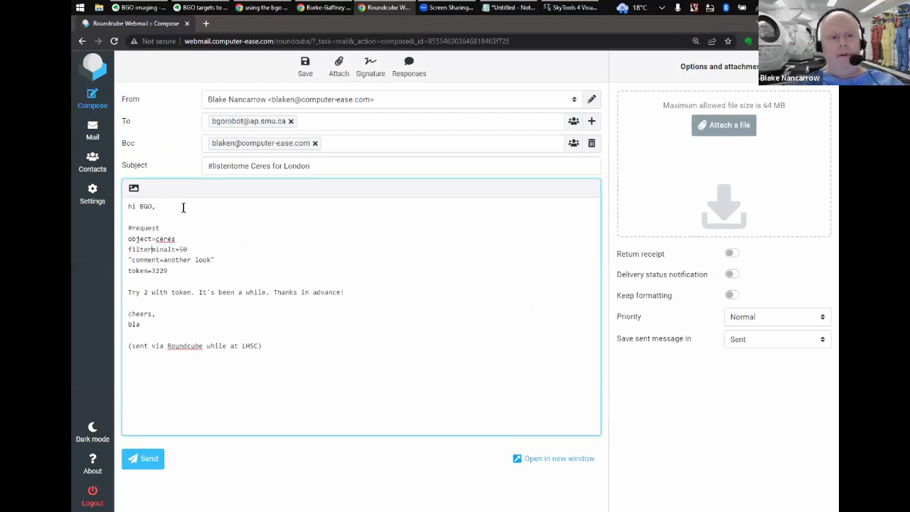
pyautogui.write('=')
pyautogui.press('Return')
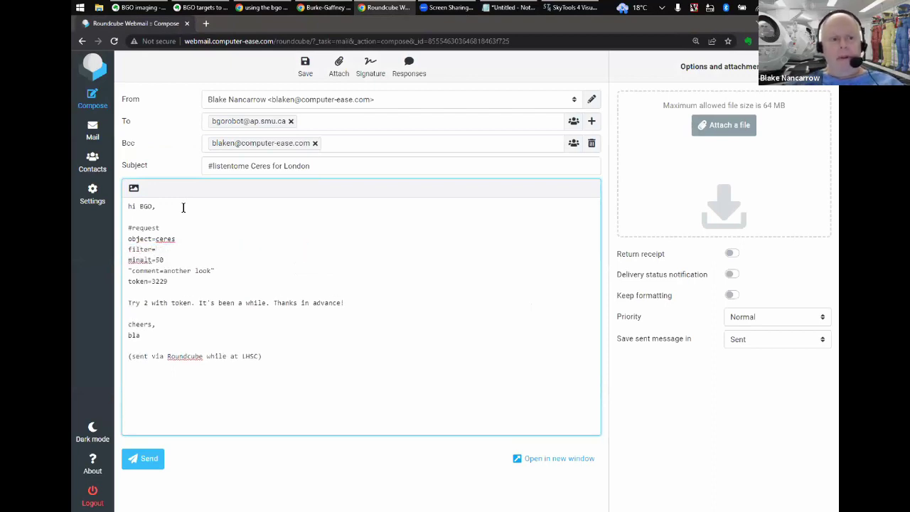
pyautogui.write('lum')
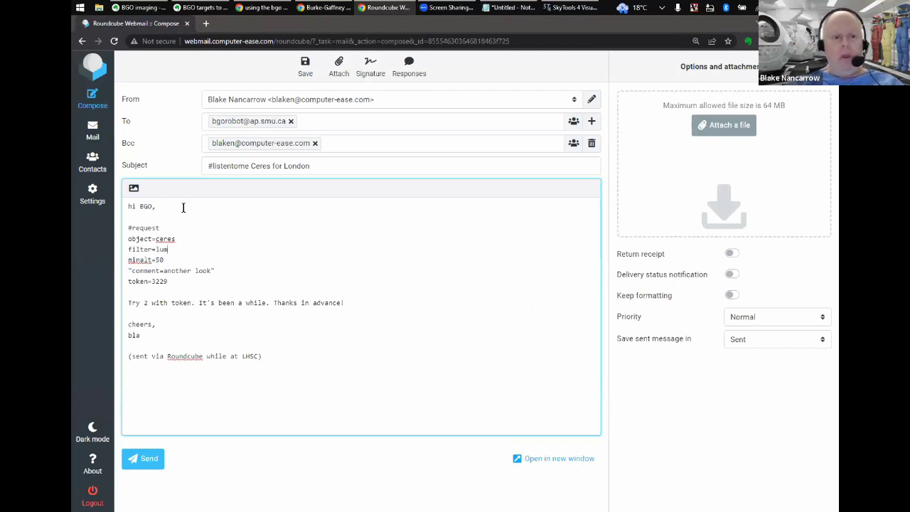
pyautogui.press('Right')
pyautogui.hotkey('shift', 'Left')
pyautogui.hotkey('shift', 'Left')
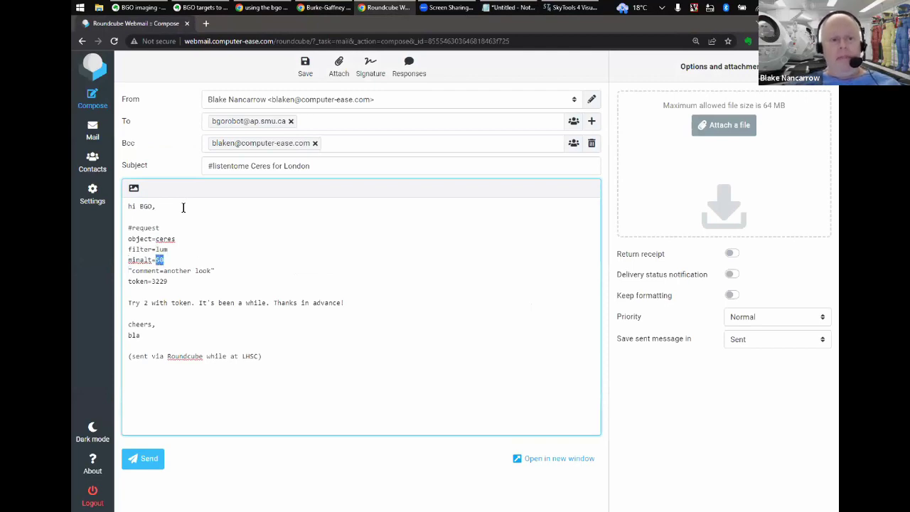
pyautogui.write('45')
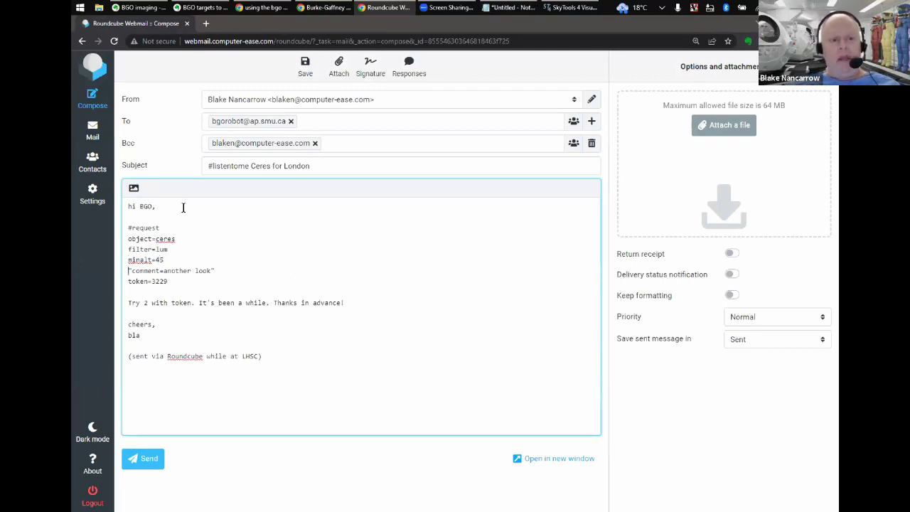
# - Set the comment to 'RASC London Ceres near Denebola', delete the Try 2 line, and finish the signature with the sender's name
pyautogui.press('Down')
pyautogui.hotkey('ctrl', 'shift', 'Left')
pyautogui.hotkey('ctrl', 'shift', 'Left')
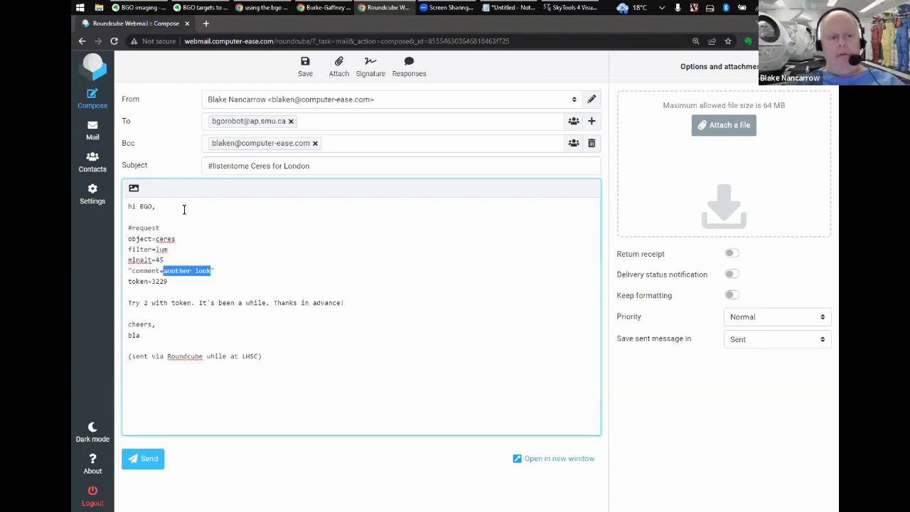
pyautogui.write('RASC ')
pyautogui.write('London')
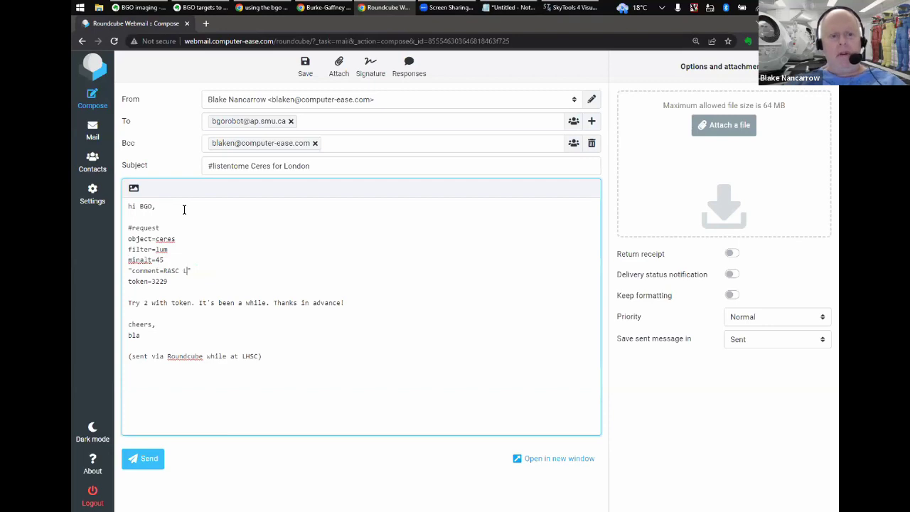
pyautogui.write(' C')
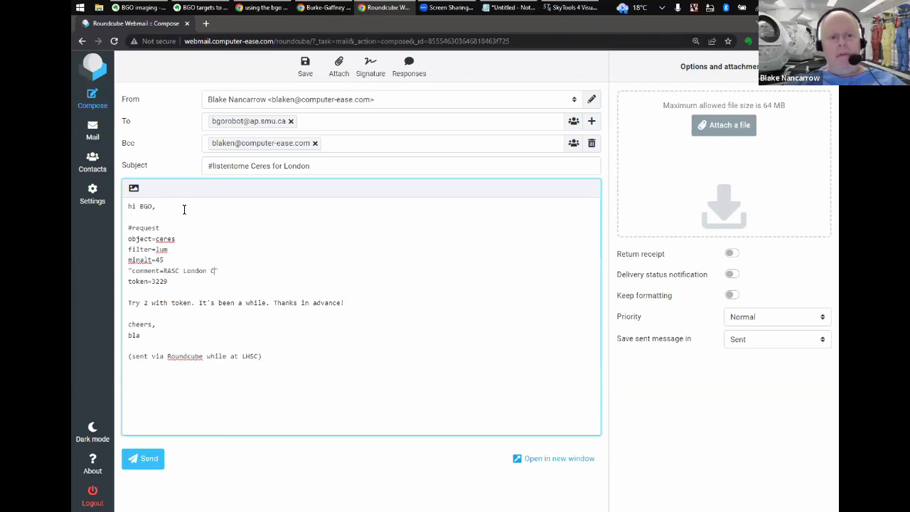
pyautogui.write('eres near')
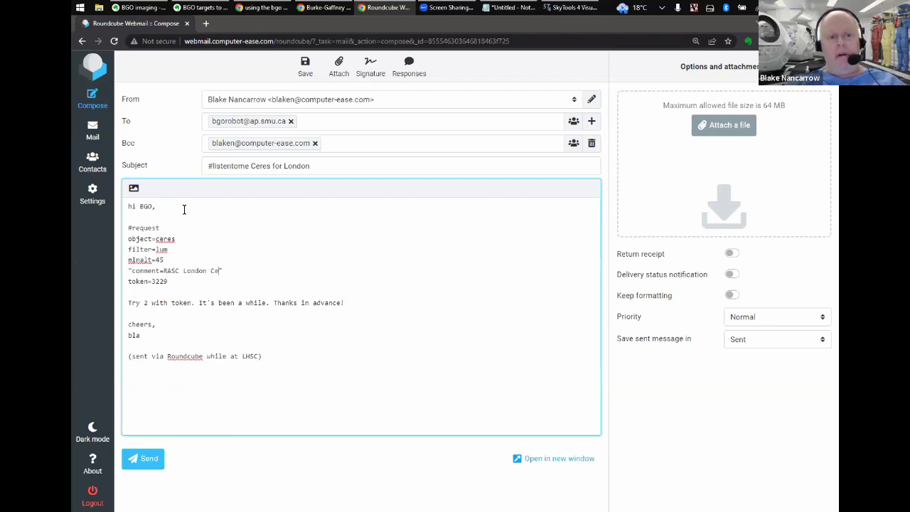
pyautogui.write(' Denevo')
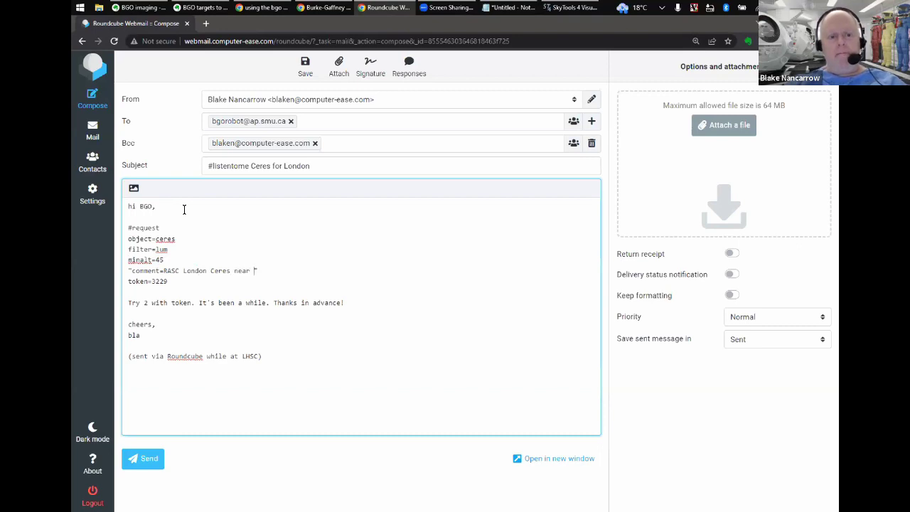
pyautogui.press('BackSpace')
pyautogui.press('BackSpace')
pyautogui.write('bola')
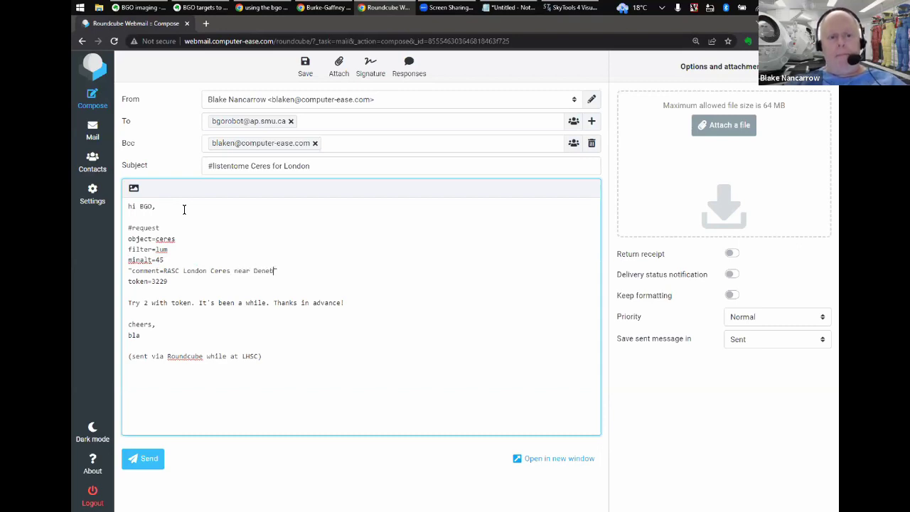
pyautogui.press('Down')
pyautogui.hotkey('shift', 'Down')
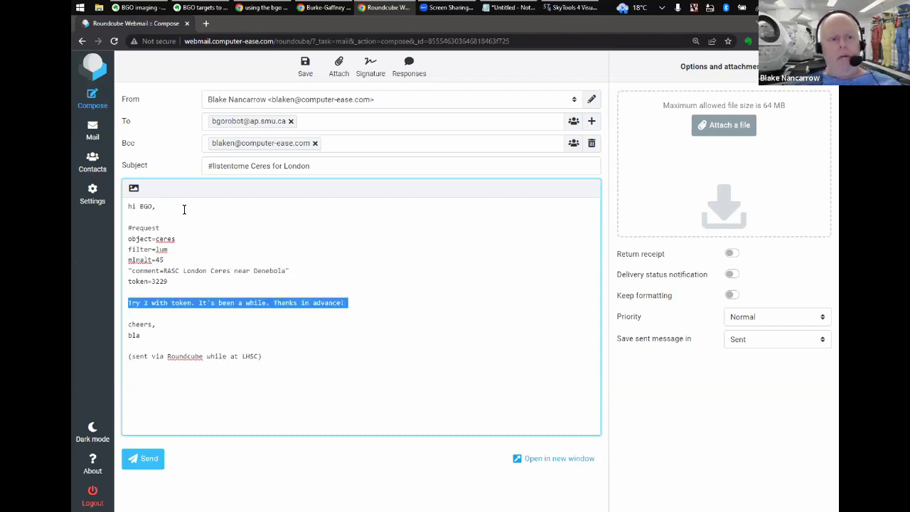
pyautogui.press('BackSpace')
pyautogui.press('BackSpace')
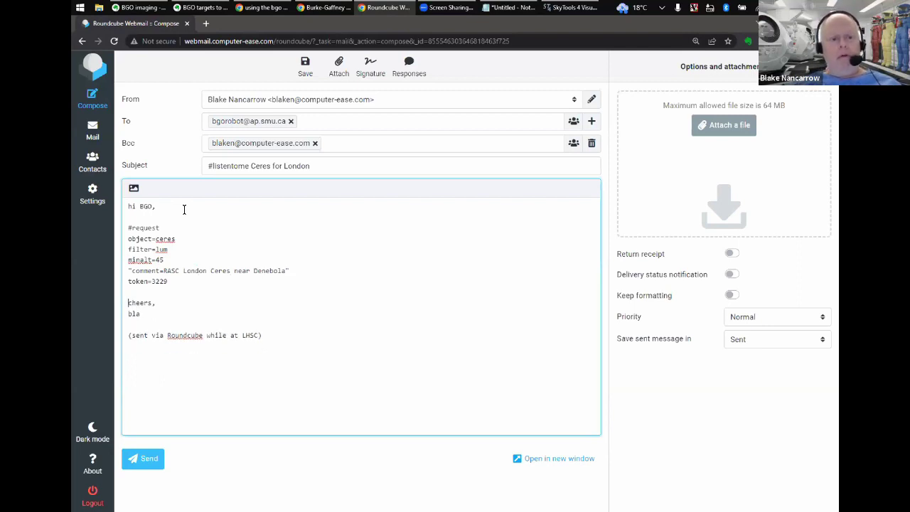
pyautogui.hotkey('shift', 'End')
pyautogui.write('Blake')
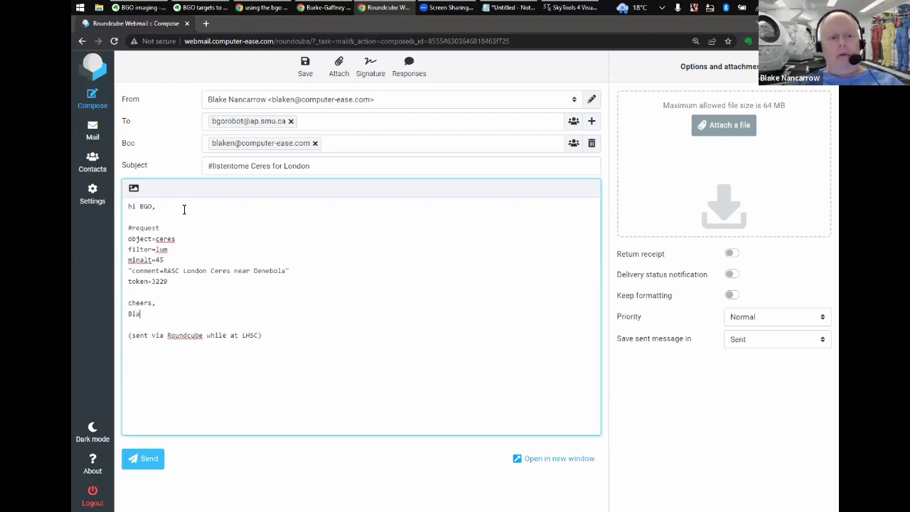
pyautogui.press('Down')
pyautogui.press('Down')
pyautogui.press('Down')
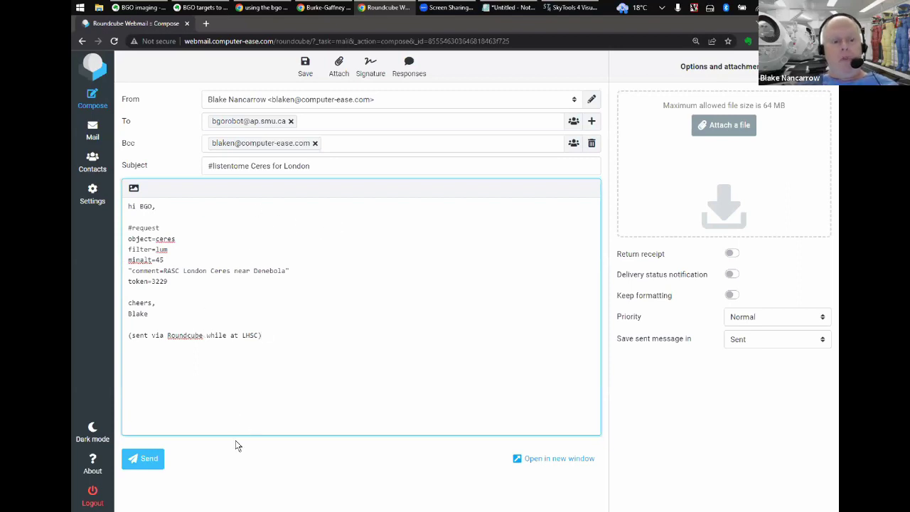
# - Send the Ceres request, open its copy in the Inbox, then switch to the observatory request queue
pyautogui.click(148, 463)
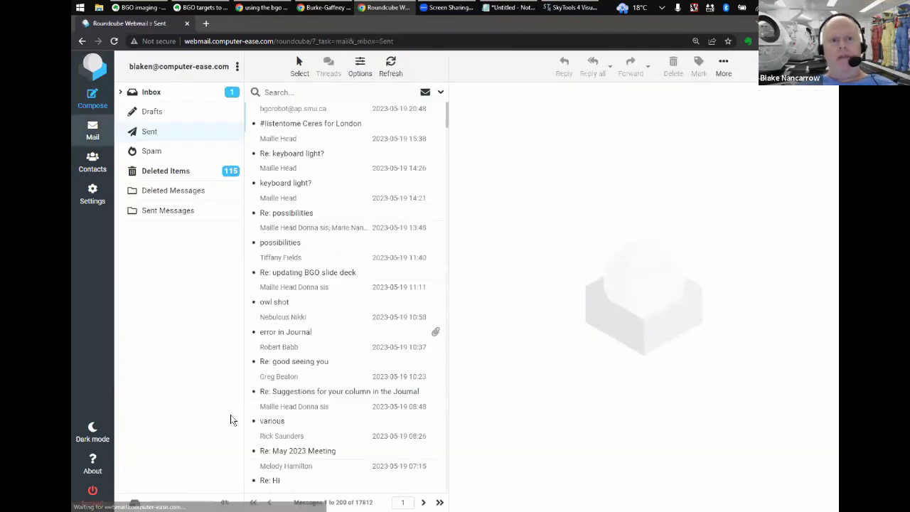
pyautogui.click(90, 139)
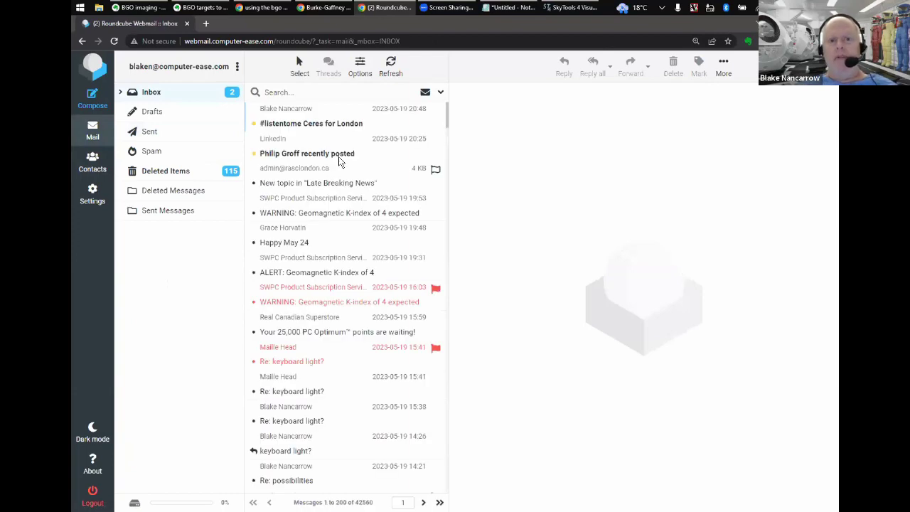
pyautogui.click(308, 131)
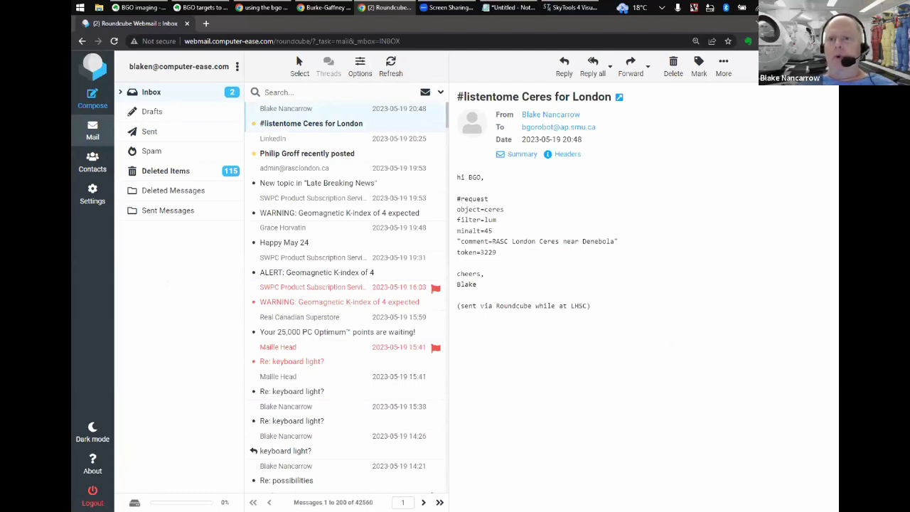
pyautogui.hotkey('alt', 'Tab')
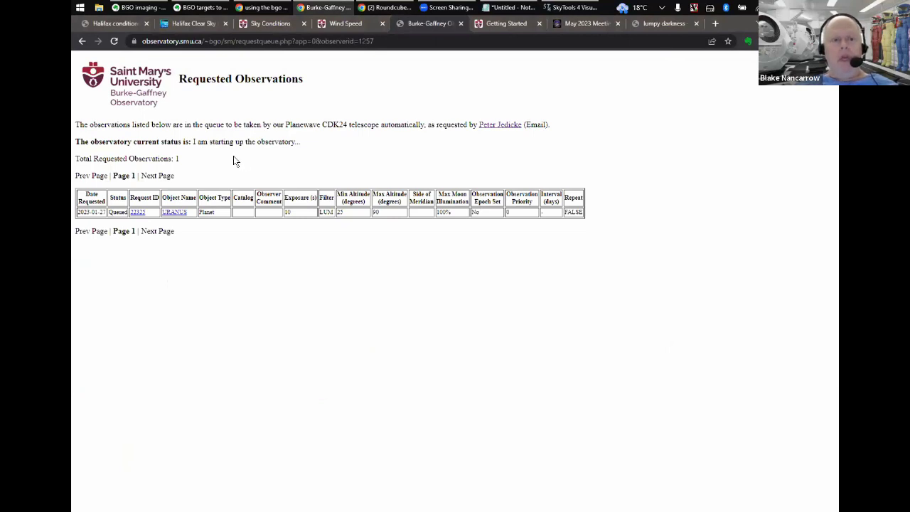
# - Return to the Authorized Observers list and search it by the presenter's own name instead
pyautogui.hotkey('alt', 'Left')
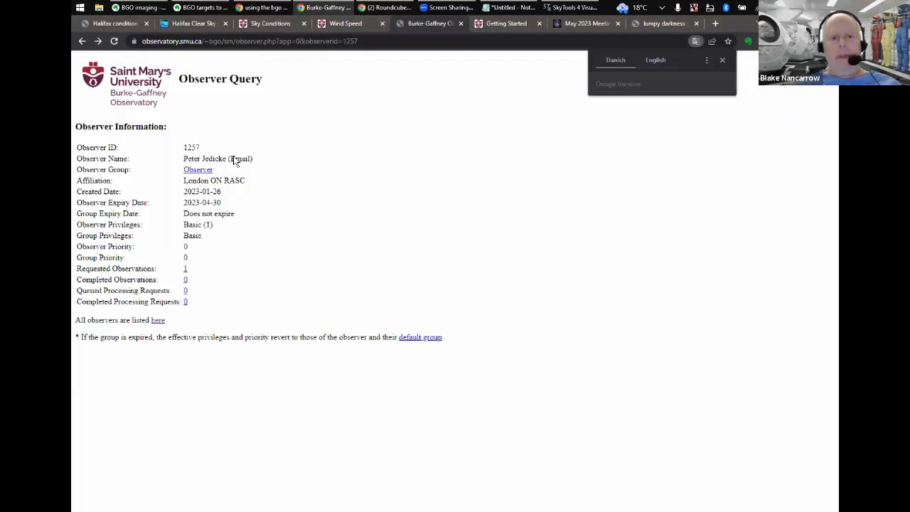
pyautogui.hotkey('alt', 'Left')
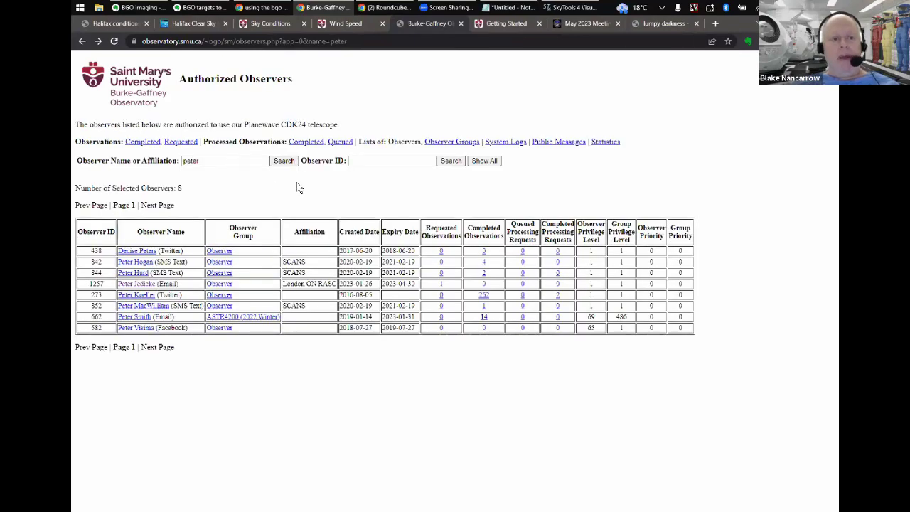
pyautogui.doubleClick(226, 157)
pyautogui.write('blake')
pyautogui.press('Return')
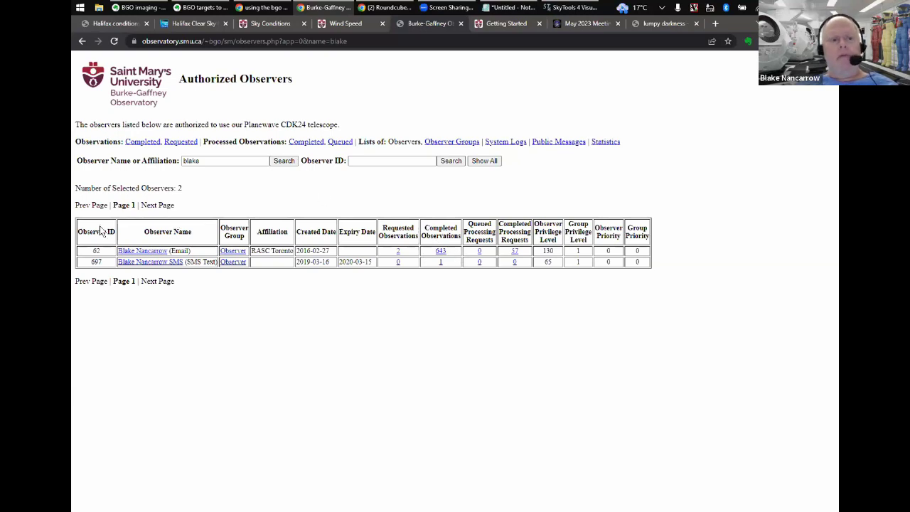
# - Open the presenter's Requested Observations queue (three requests, CERES at 180 s) and zoom in
pyautogui.click(151, 255)
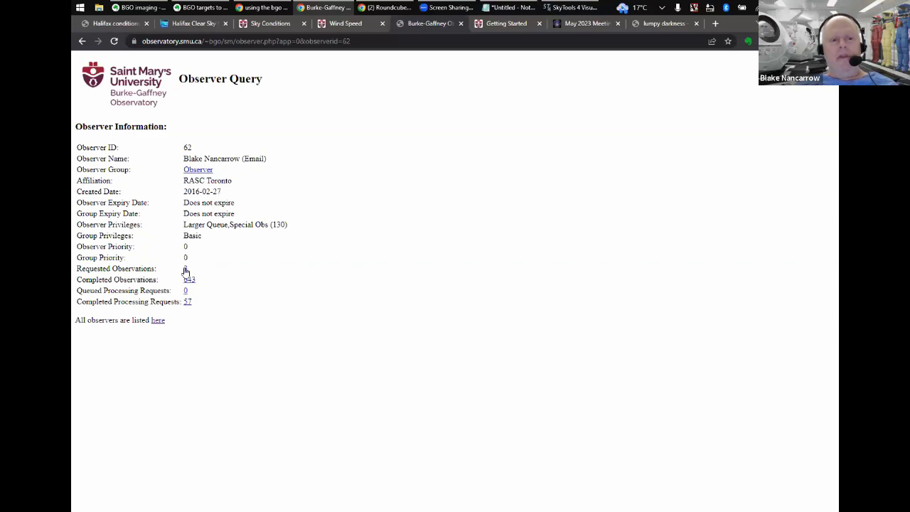
pyautogui.click(185, 271)
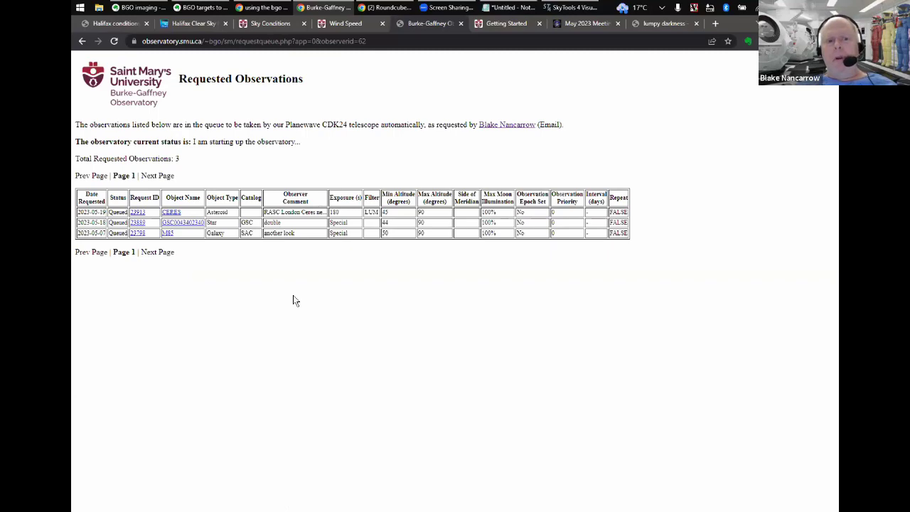
pyautogui.hotkey('ctrl', '+')
pyautogui.hotkey('ctrl', '+')
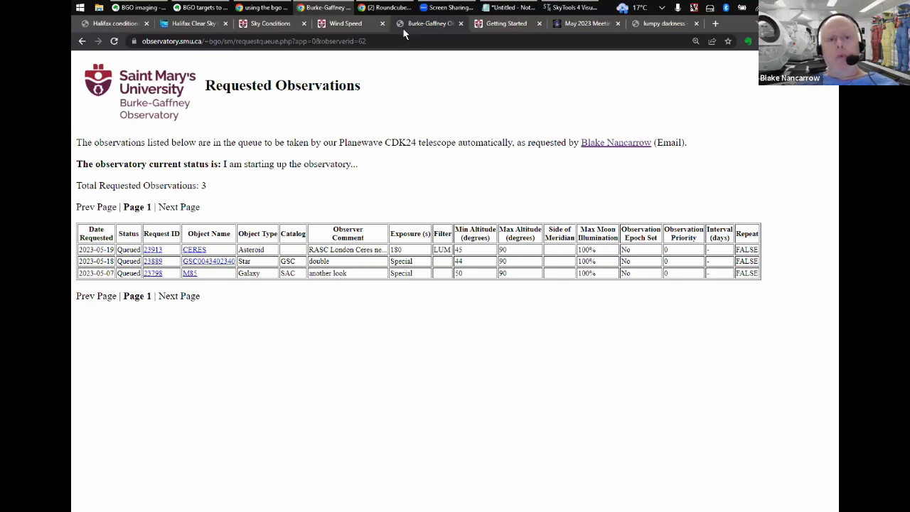
# - Check the Spam folder and Inbox for the observatory's reply, glancing at the SkyTools Ceres info
pyautogui.click(382, 9)
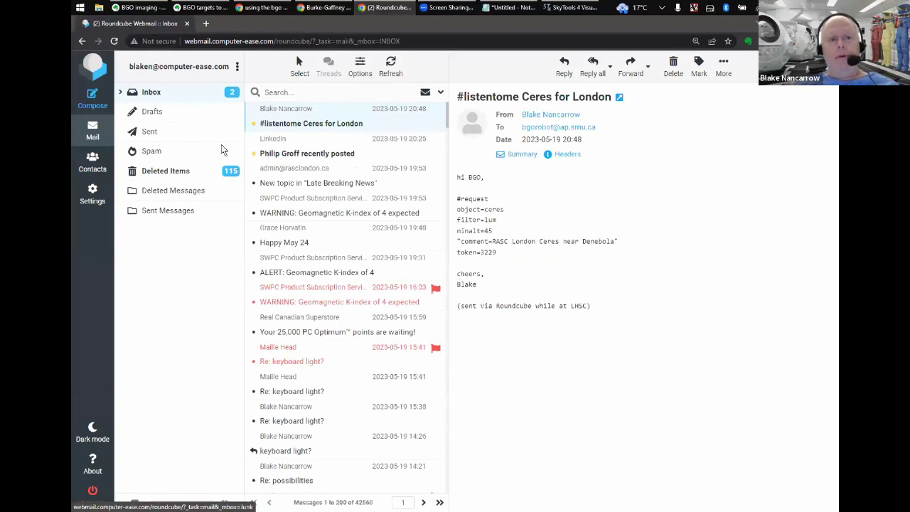
pyautogui.click(223, 150)
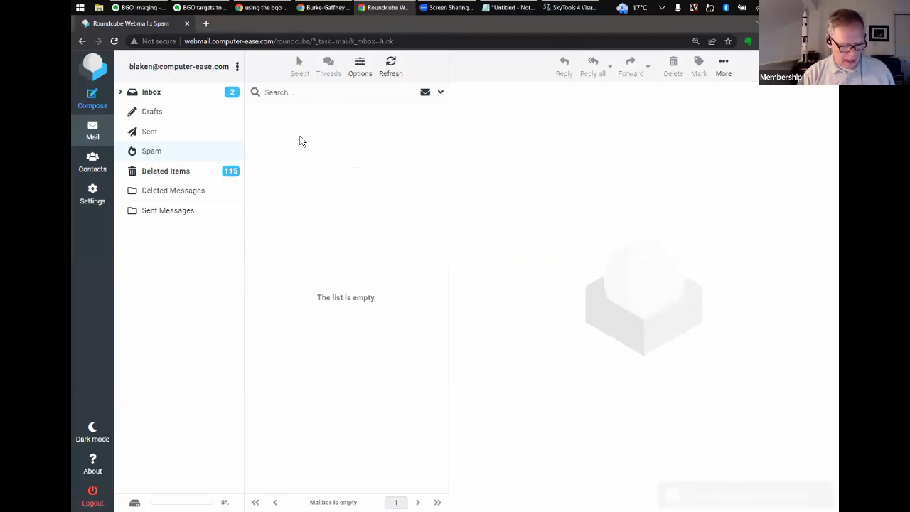
pyautogui.click(171, 94)
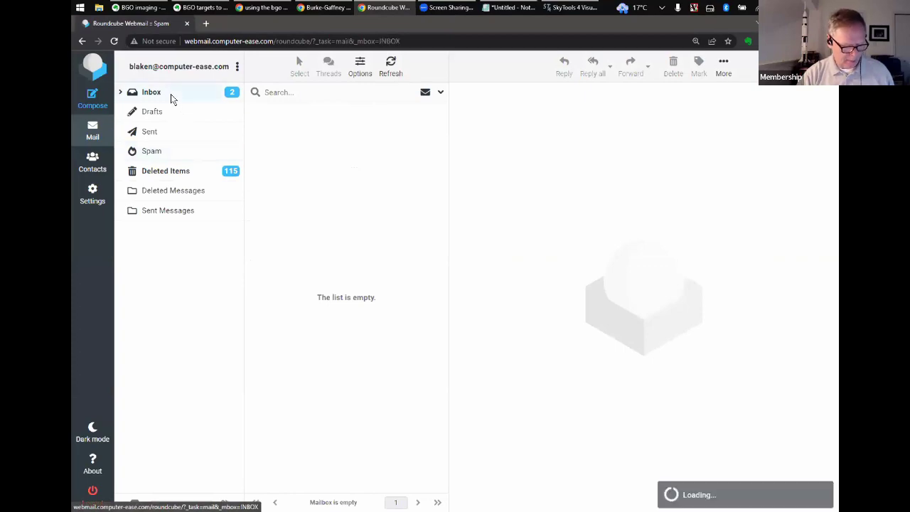
pyautogui.click(559, 8)
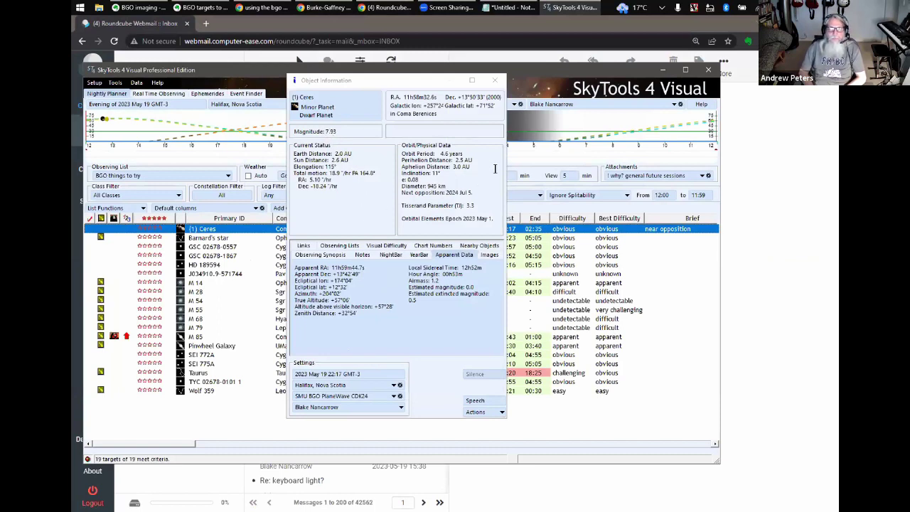
pyautogui.click(626, 22)
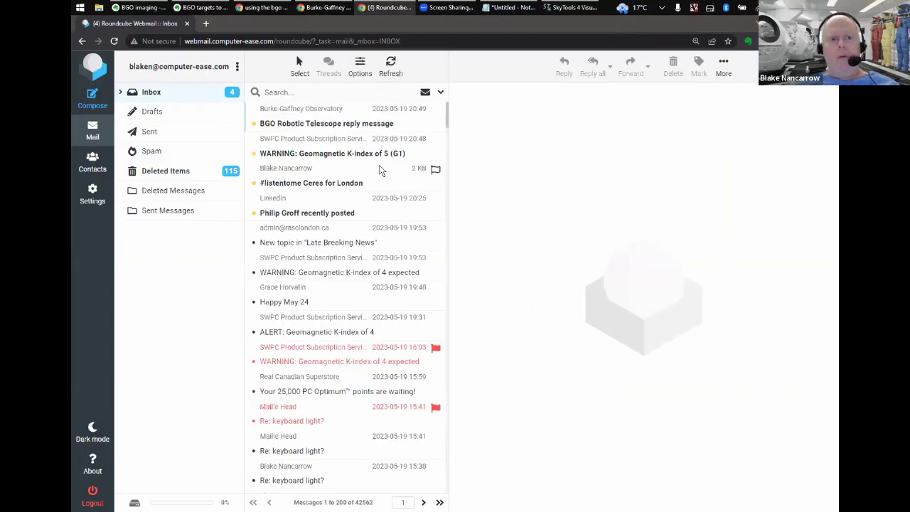
# - Read the BGO reply confirming Ceres ID 23913 at 180 s, then open the sent Ceres request
pyautogui.click(332, 125)
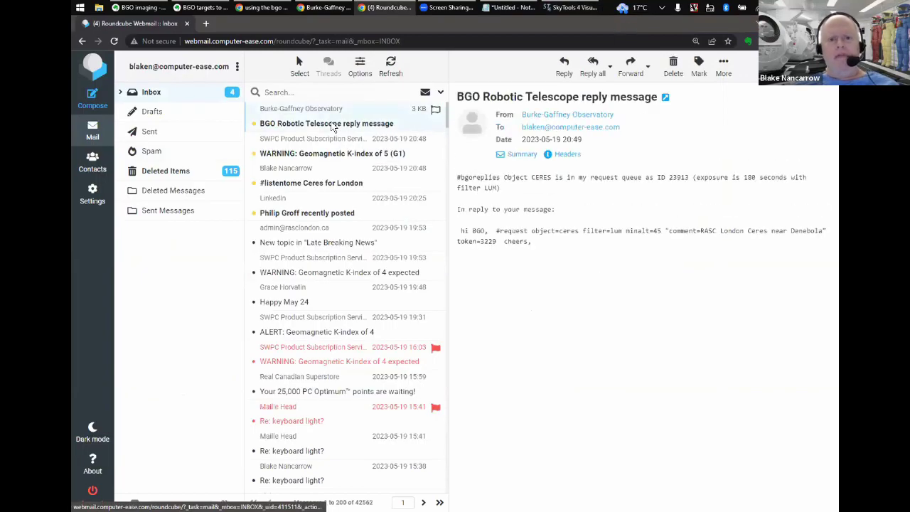
pyautogui.click(172, 140)
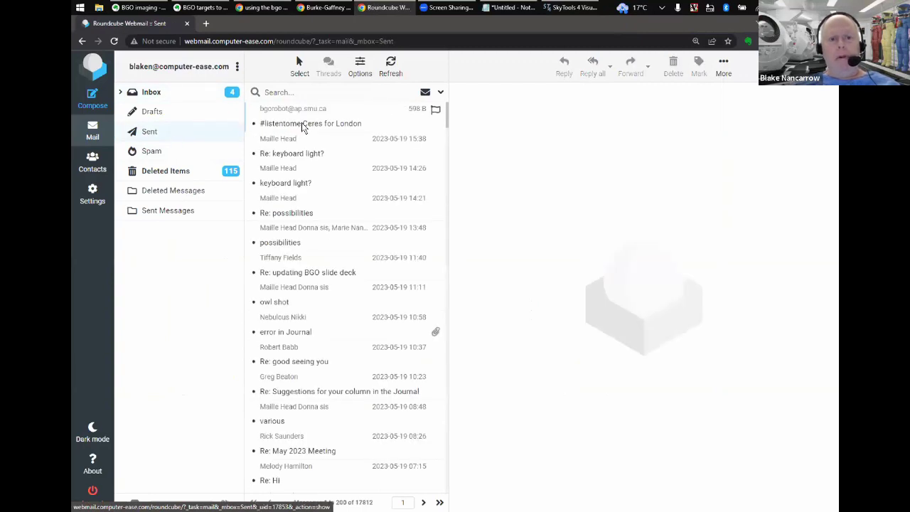
pyautogui.click(302, 125)
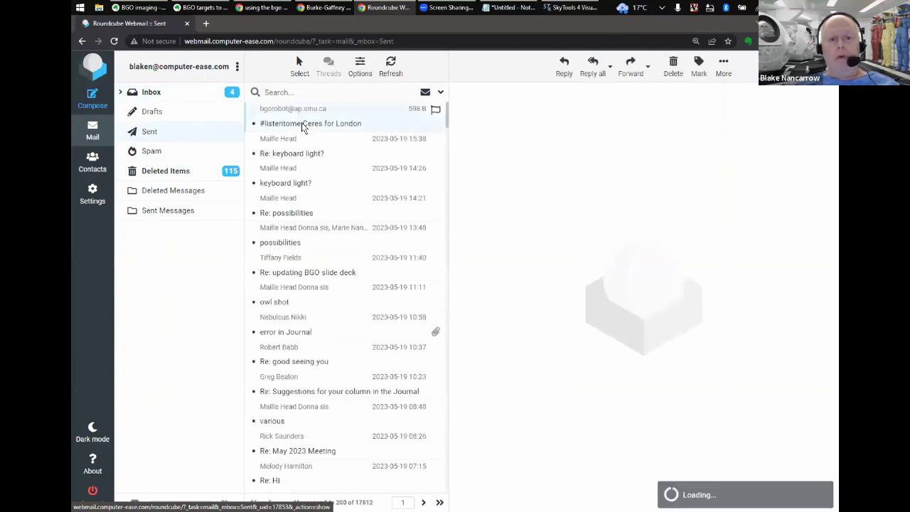
pyautogui.click(724, 64)
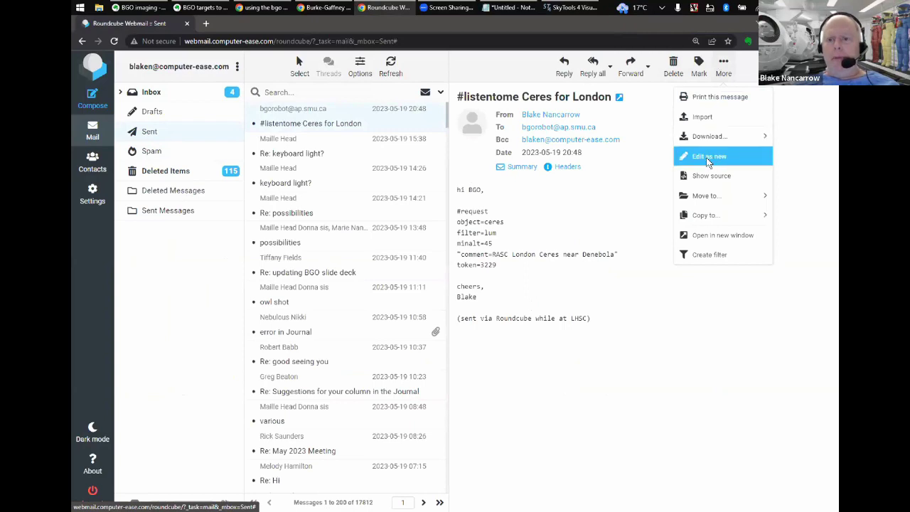
pyautogui.click(709, 157)
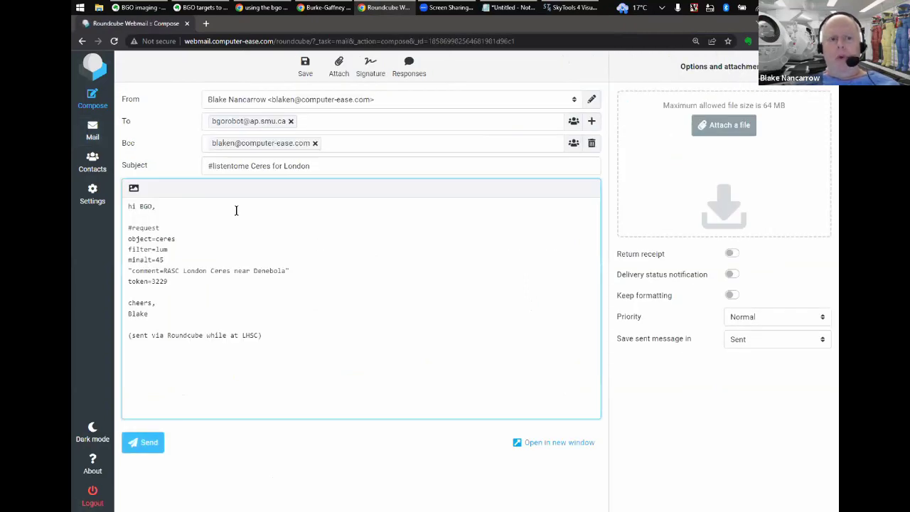
pyautogui.press('Down')
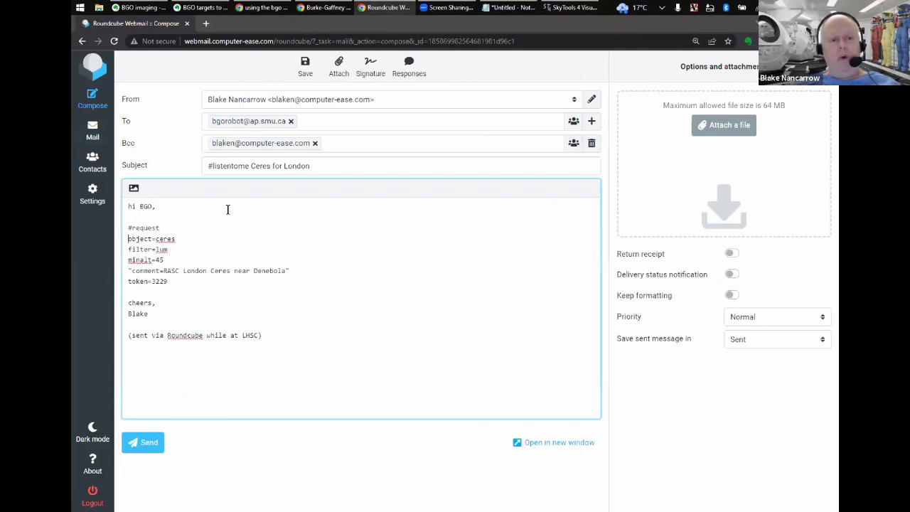
pyautogui.press('Right')
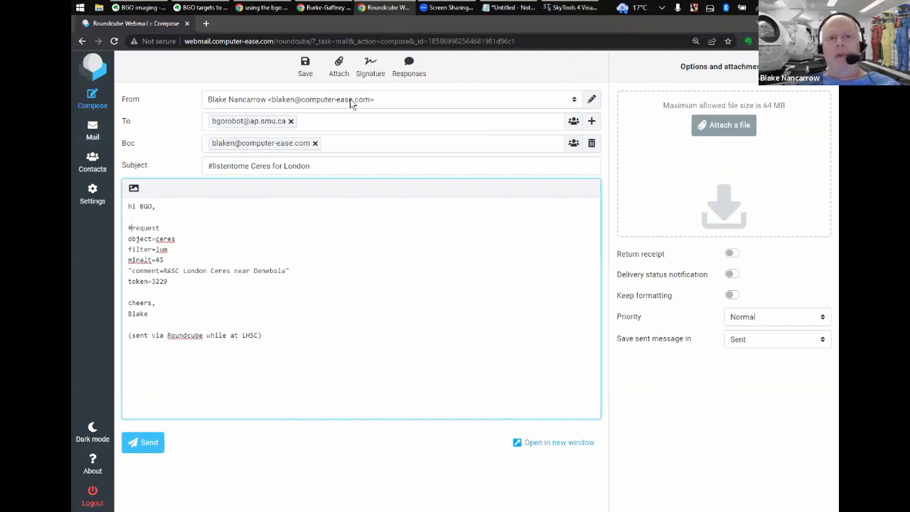
# - Present the BGO deck up to the PROGRAMMING slide listing #request, #edit and #delete
pyautogui.click(327, 8)
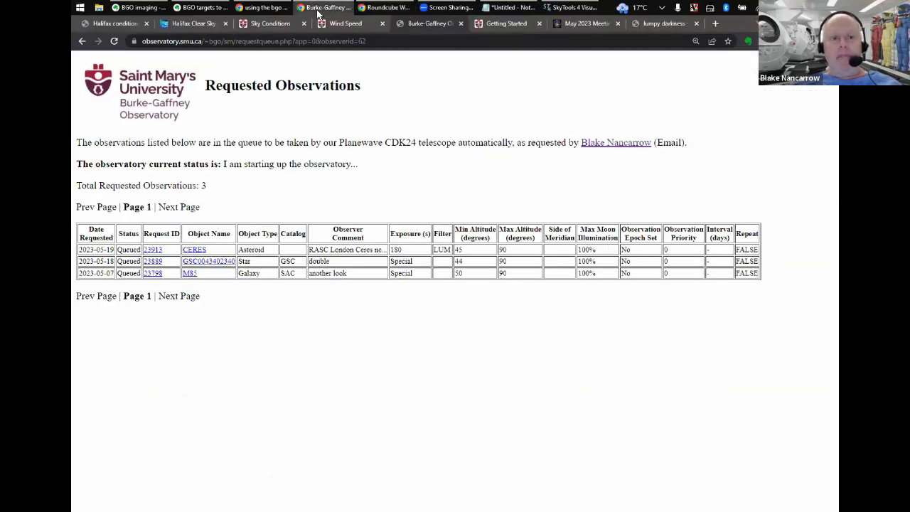
pyautogui.moveTo(267, 13)
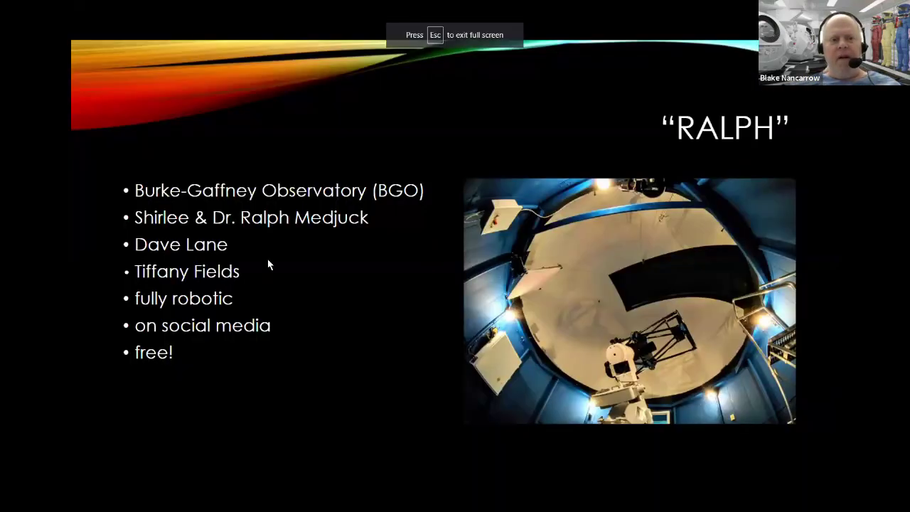
pyautogui.press('Right')
pyautogui.press('Right')
pyautogui.press('Right')
pyautogui.press('Right')
pyautogui.press('Right')
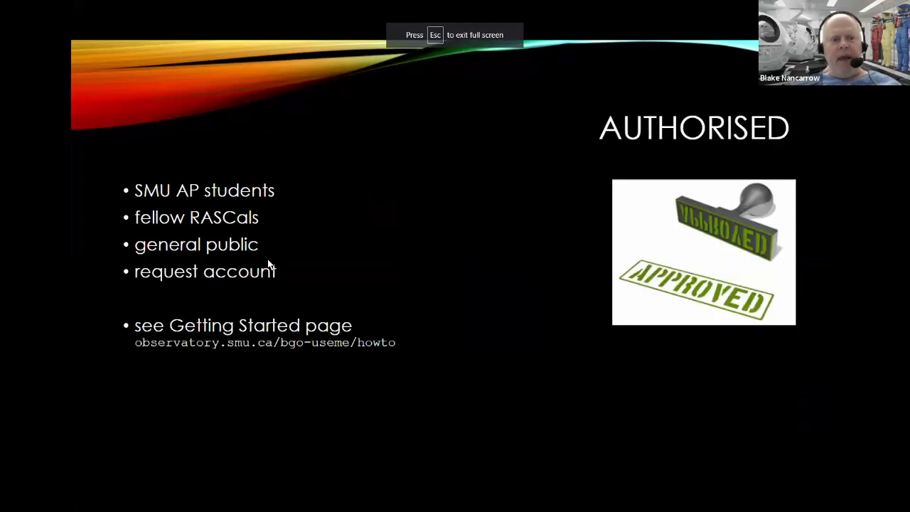
pyautogui.press('Right')
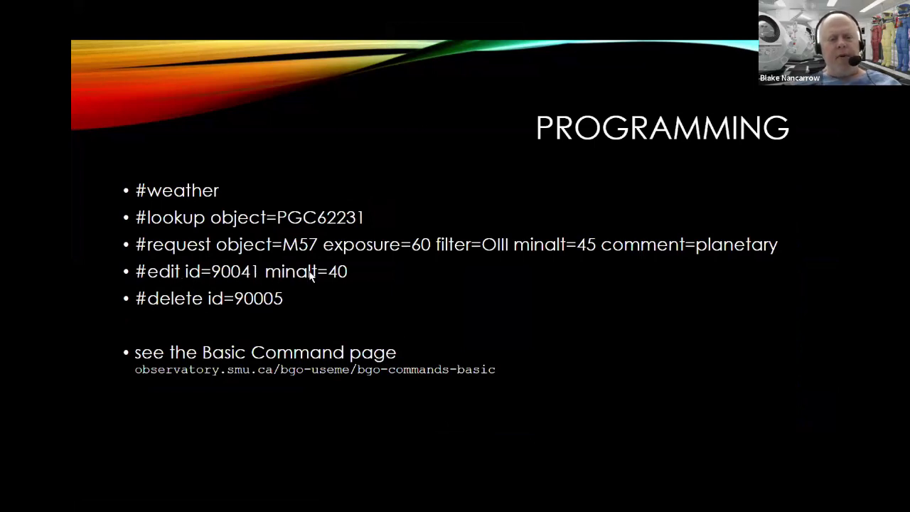
pyautogui.hotkey('alt', 'Tab')
pyautogui.hotkey('alt', 'Tab')
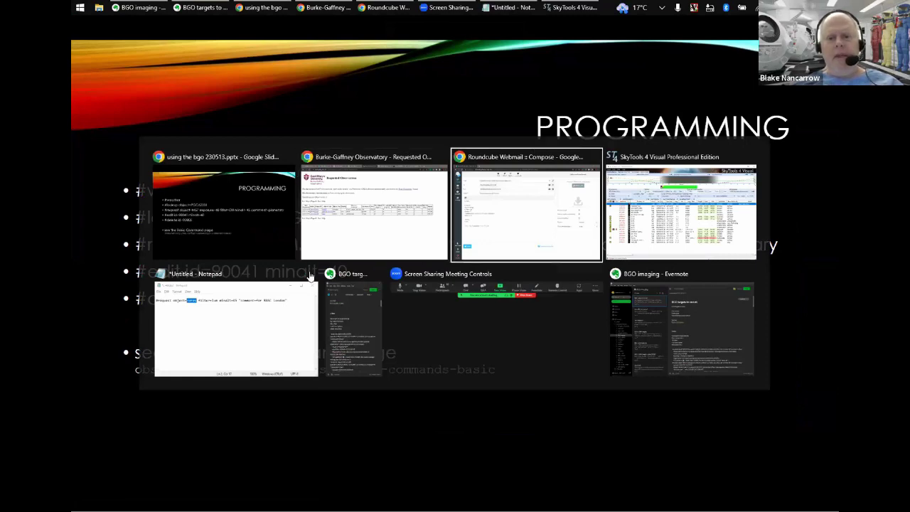
# - Turn the command line into '#edit id=', keeping exposure= and deleting object, filter, minalt, comment and signature lines
pyautogui.click(232, 223)
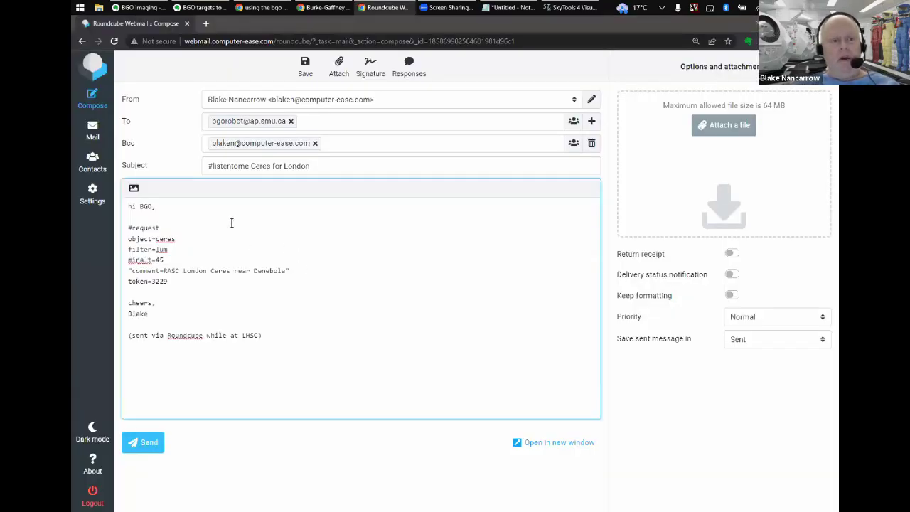
pyautogui.doubleClick(231, 224)
pyautogui.write('edit')
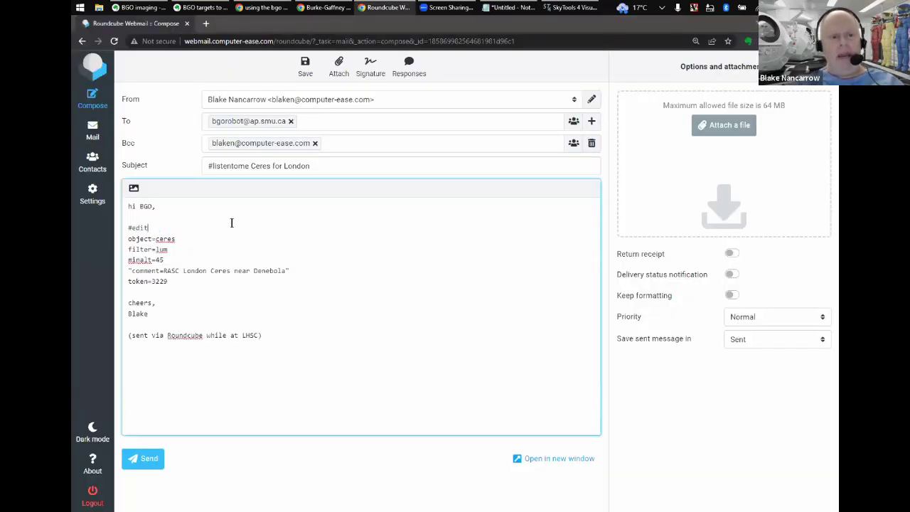
pyautogui.press('Left')
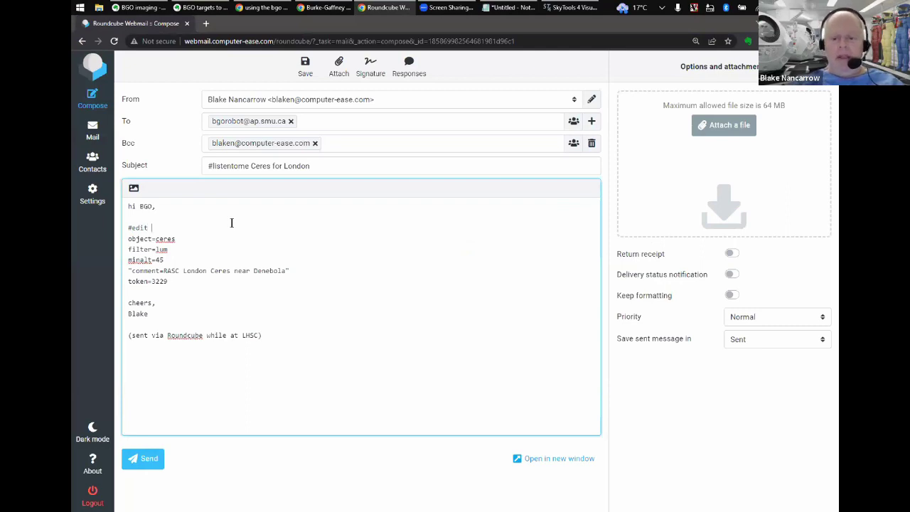
pyautogui.write('id=')
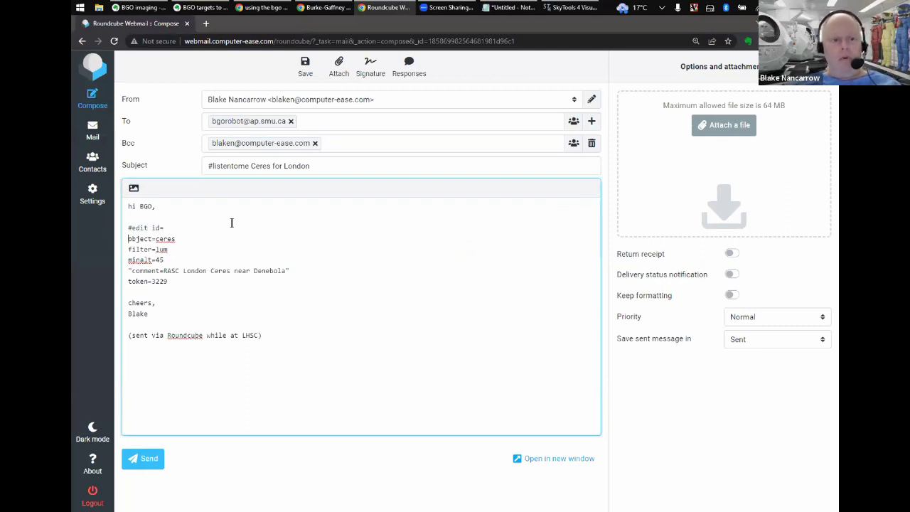
pyautogui.hotkey('shift', 'Down')
pyautogui.hotkey('shift', 'Down')
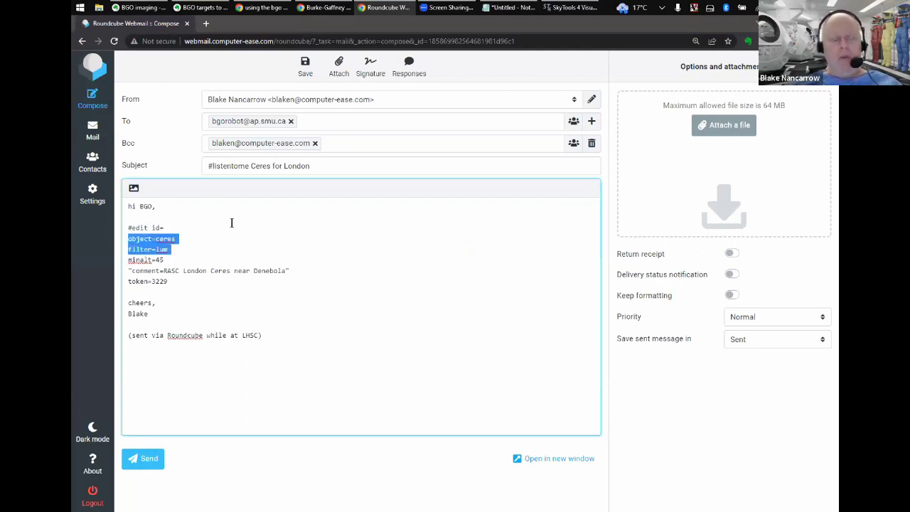
pyautogui.press('Delete')
pyautogui.write('exposu')
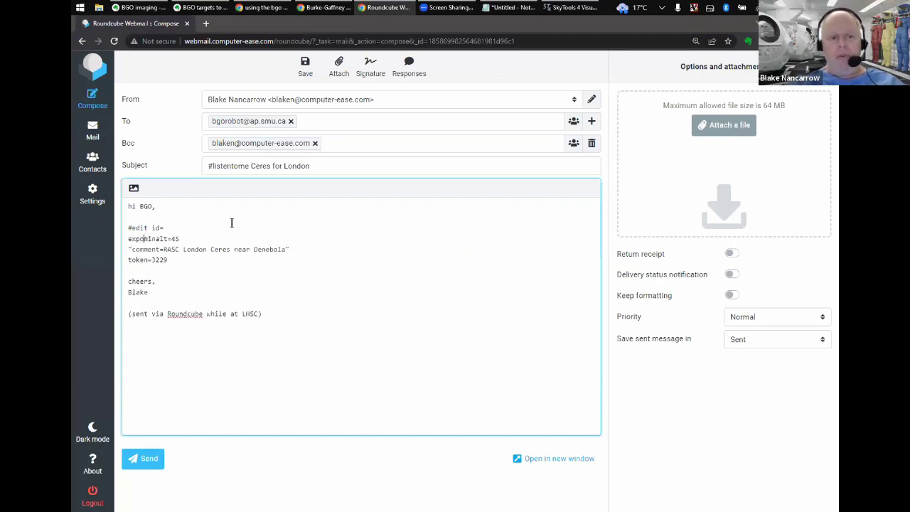
pyautogui.write('re=')
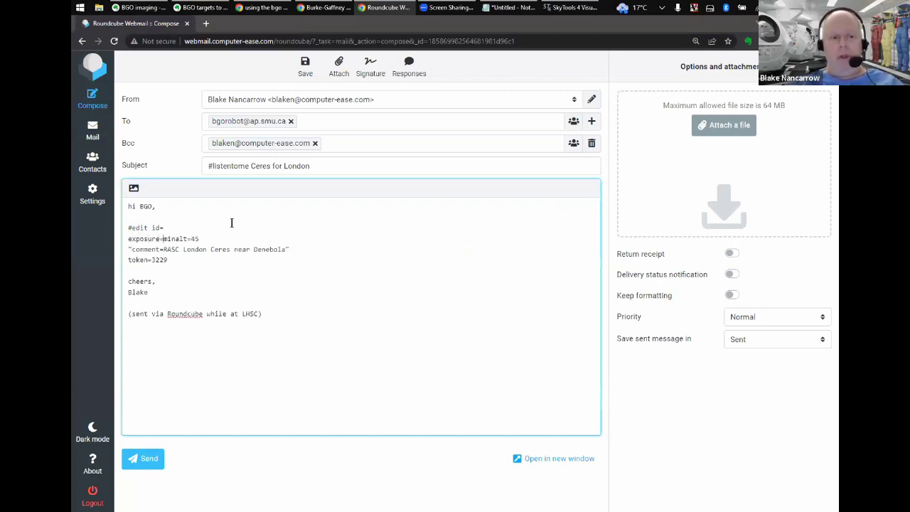
pyautogui.press('Return')
pyautogui.hotkey('shift', 'Down')
pyautogui.hotkey('shift', 'Down')
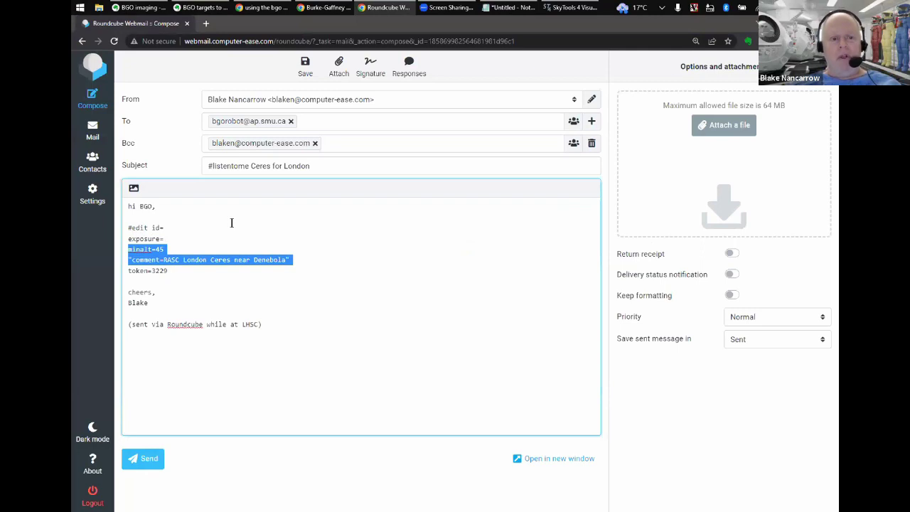
pyautogui.press('Delete')
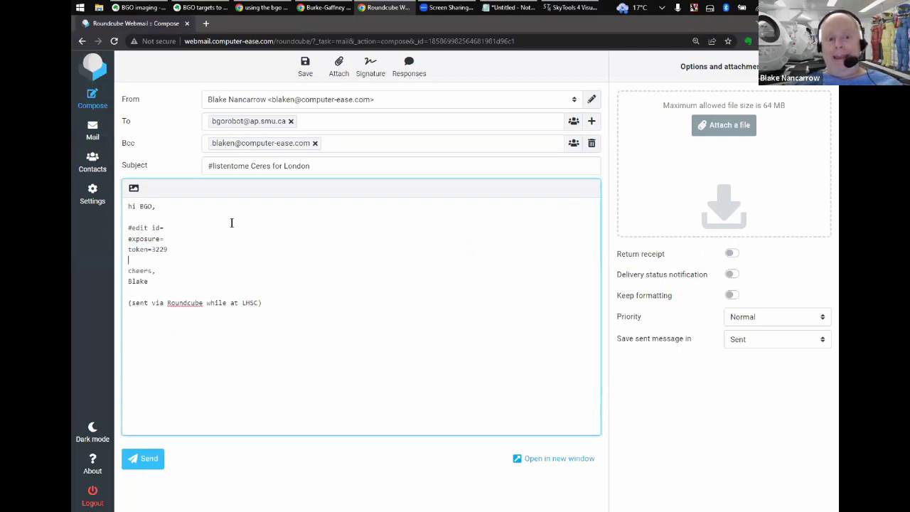
pyautogui.hotkey('shift', 'Down')
pyautogui.hotkey('shift', 'Down')
pyautogui.hotkey('shift', 'Down')
pyautogui.press('Delete')
pyautogui.press('Delete')
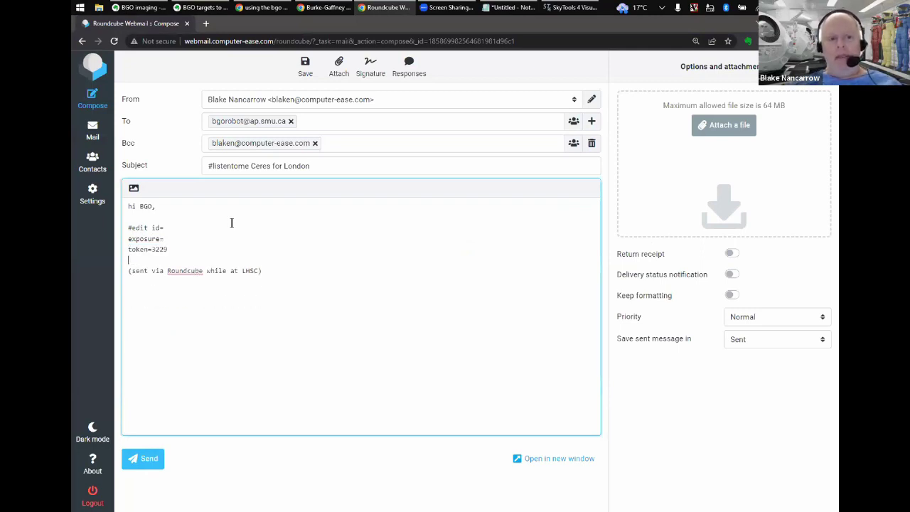
pyautogui.press('Up')
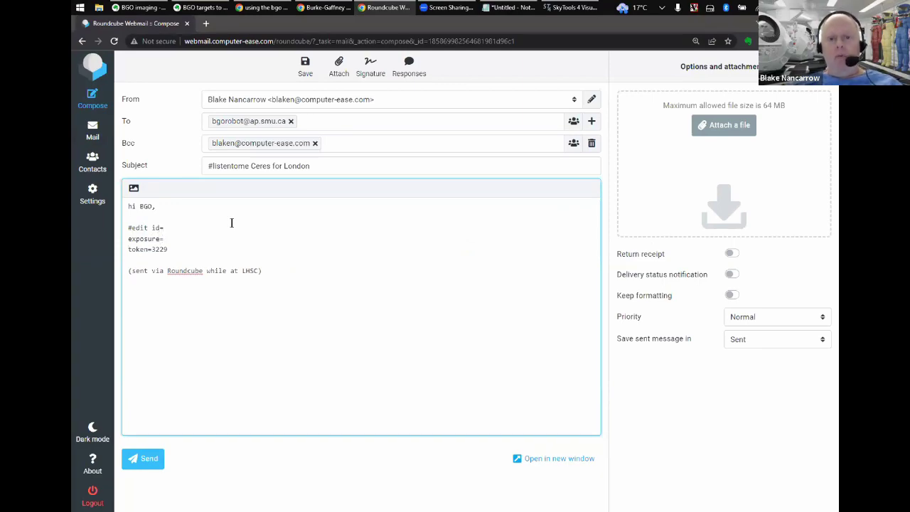
# - Paste request ID 23913 from the queue page after id= and set exposure=10
pyautogui.hotkey('alt', 'Tab')
pyautogui.hotkey('alt', 'Tab')
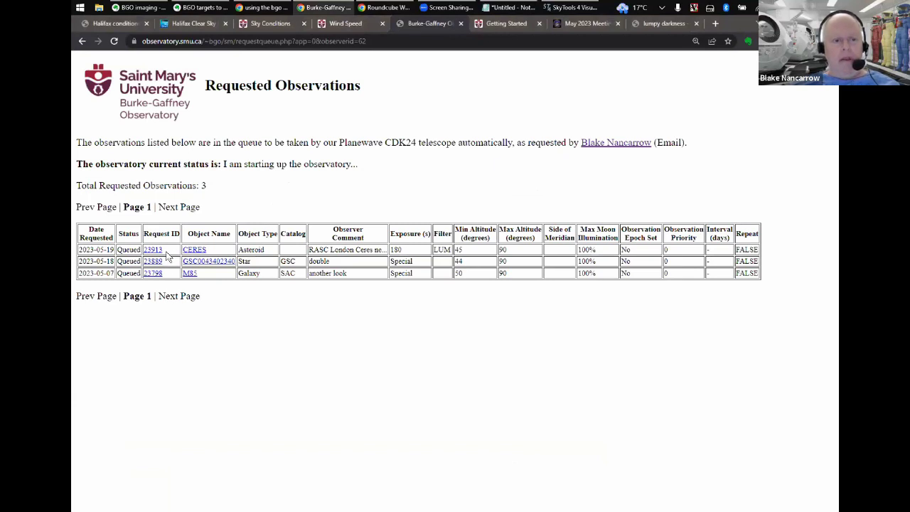
pyautogui.moveTo(165, 251); pyautogui.dragTo(141, 251)
pyautogui.hotkey('ctrl', 'c')
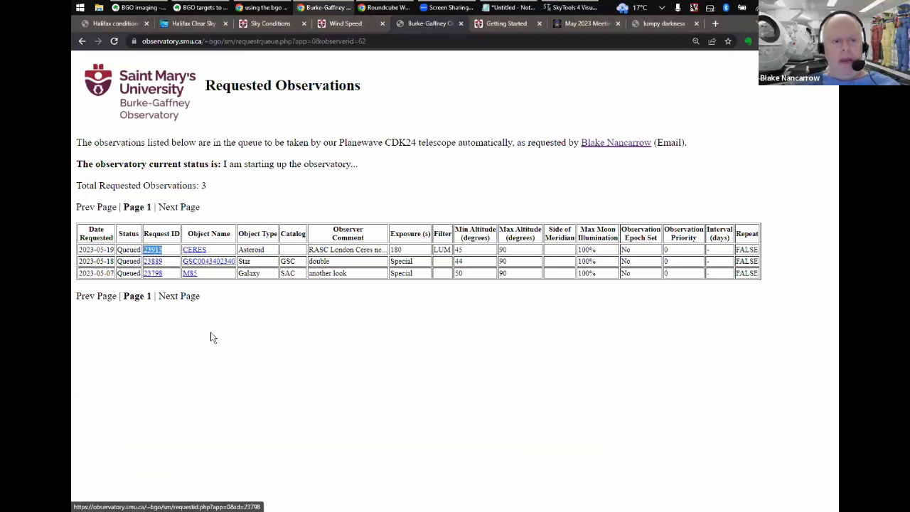
pyautogui.hotkey('alt', 'Tab')
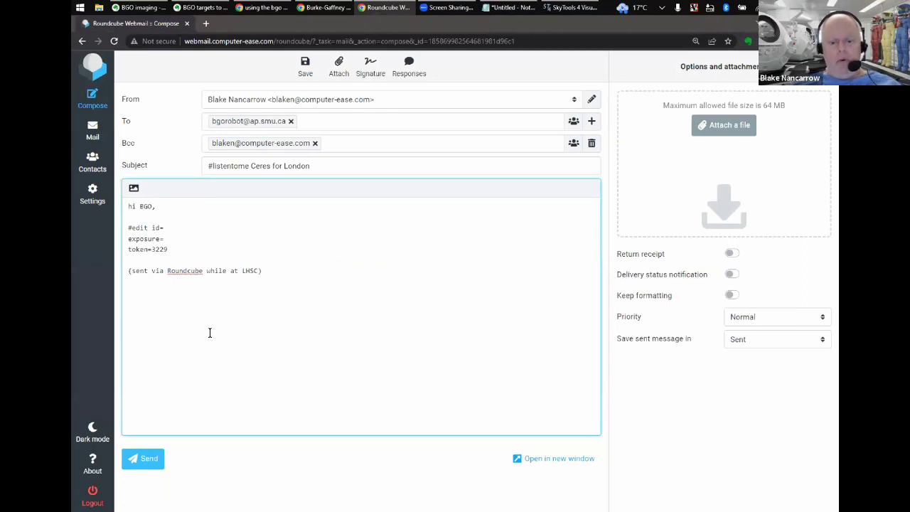
pyautogui.hotkey('ctrl', 'v')
pyautogui.press('Down')
pyautogui.press('Down')
pyautogui.press('Home')
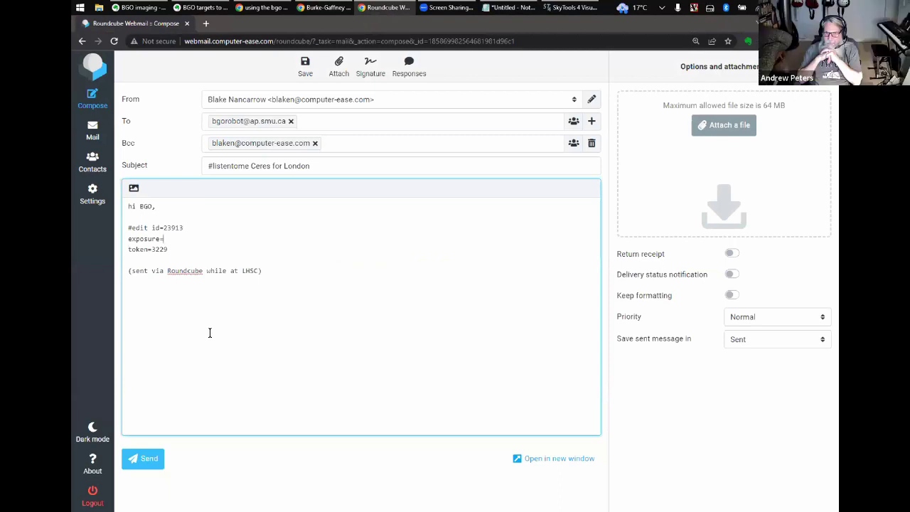
pyautogui.write('10')
# - Send the #edit email, check the Requested Observations page, and return to Roundcube
pyautogui.click(153, 459)
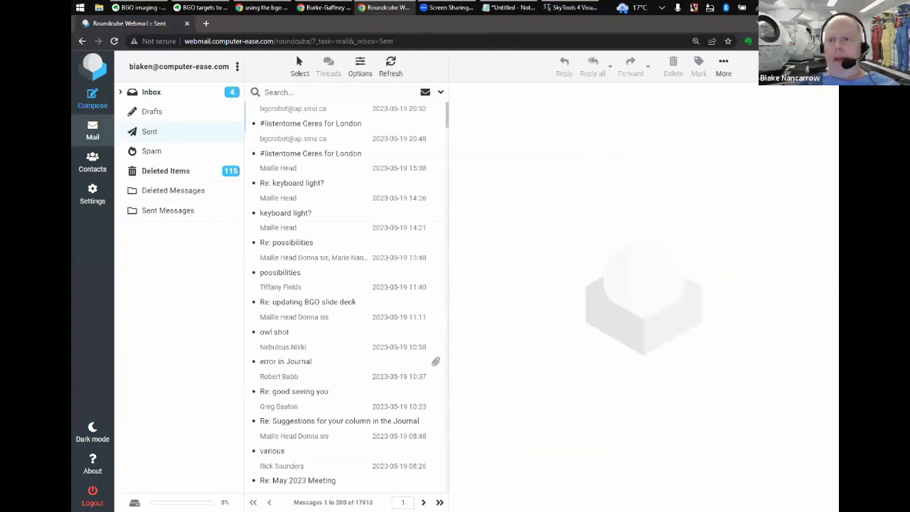
pyautogui.click(326, 7)
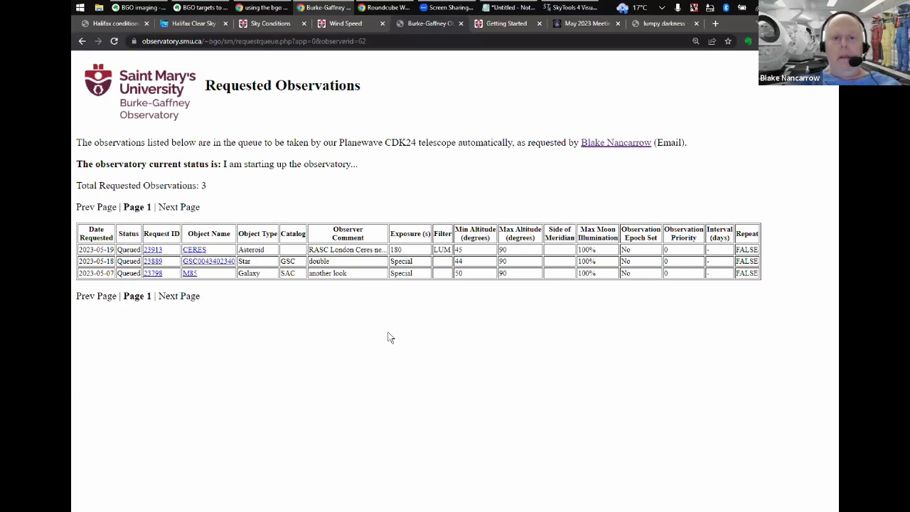
pyautogui.hotkey('alt', 'Tab')
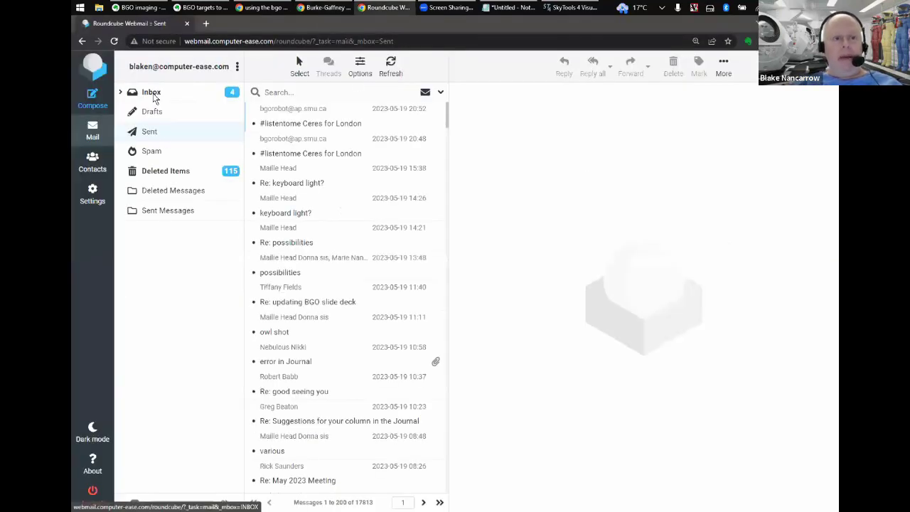
# - Refresh the inbox, read the newest BGO reply confirming the Ceres edit, and switch to the request queue
pyautogui.click(153, 94)
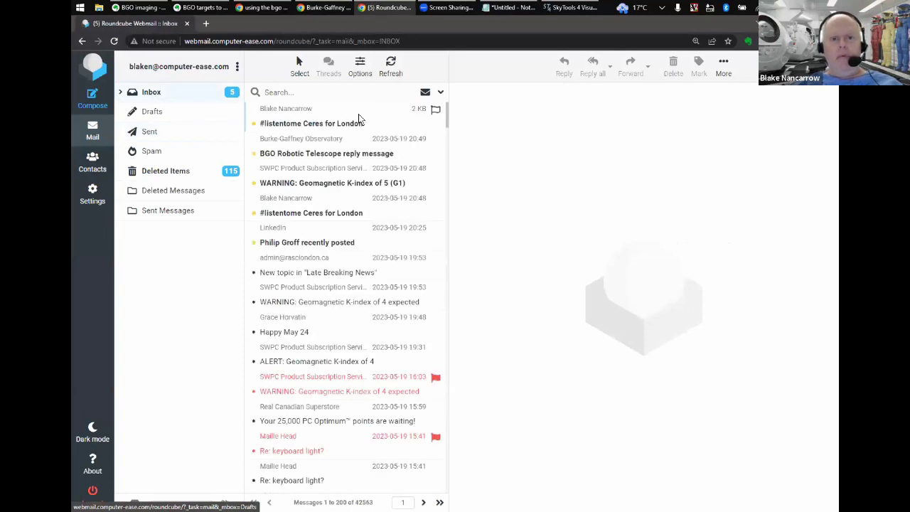
pyautogui.click(359, 119)
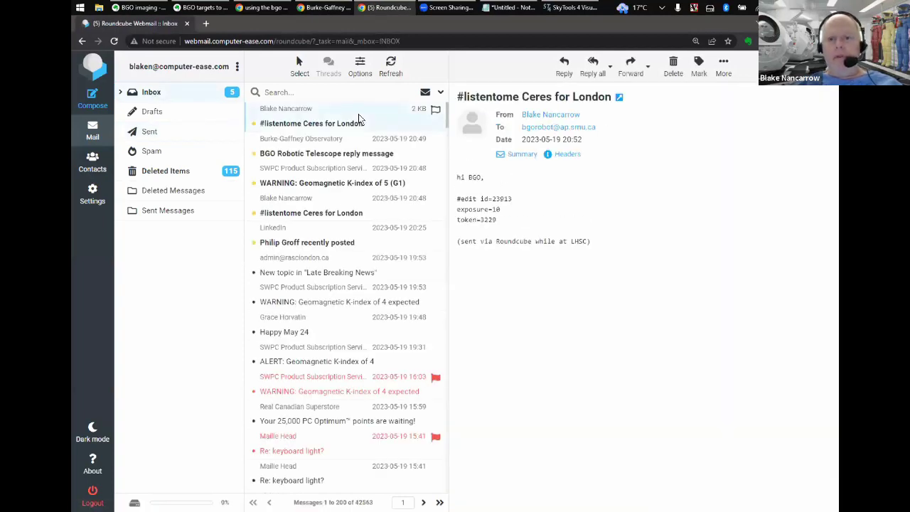
pyautogui.click(389, 157)
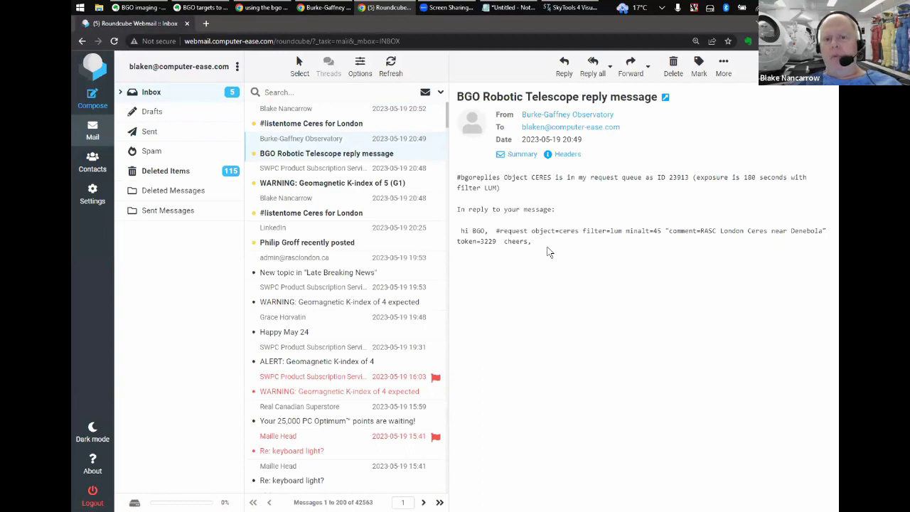
pyautogui.click(90, 135)
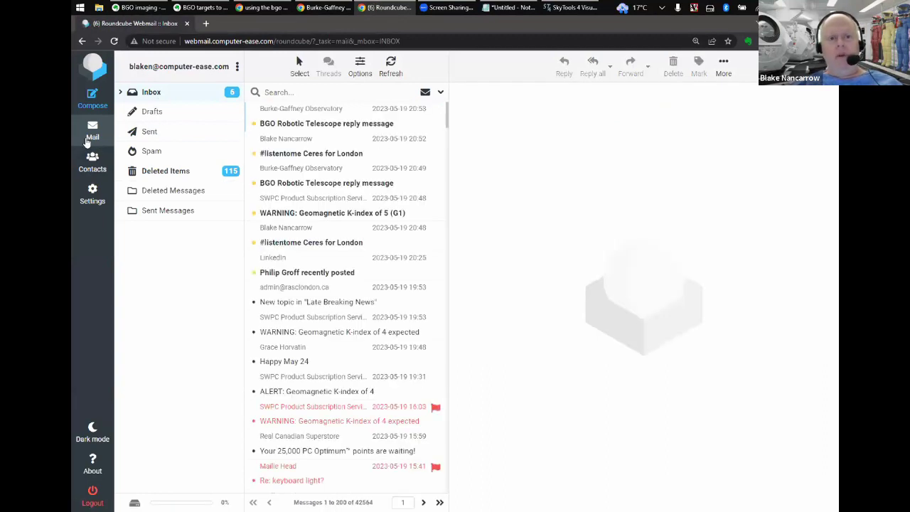
pyautogui.click(316, 118)
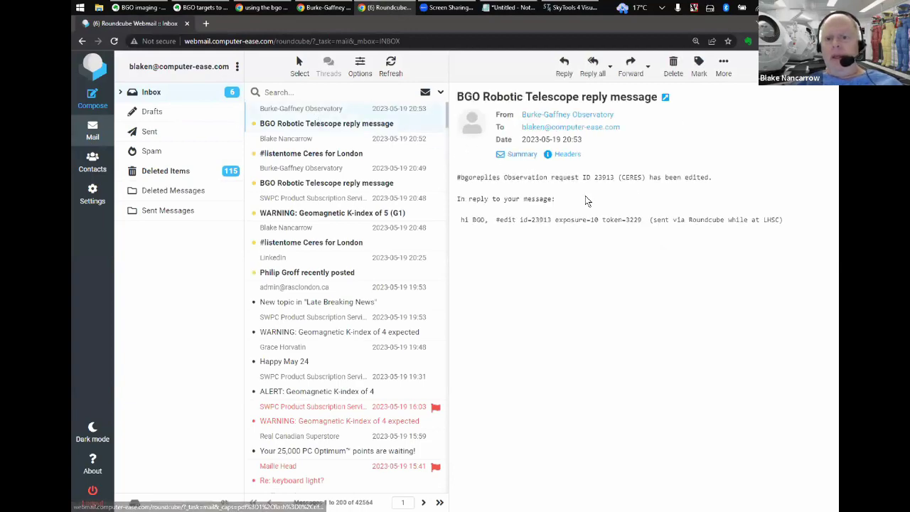
pyautogui.hotkey('alt', 'Tab')
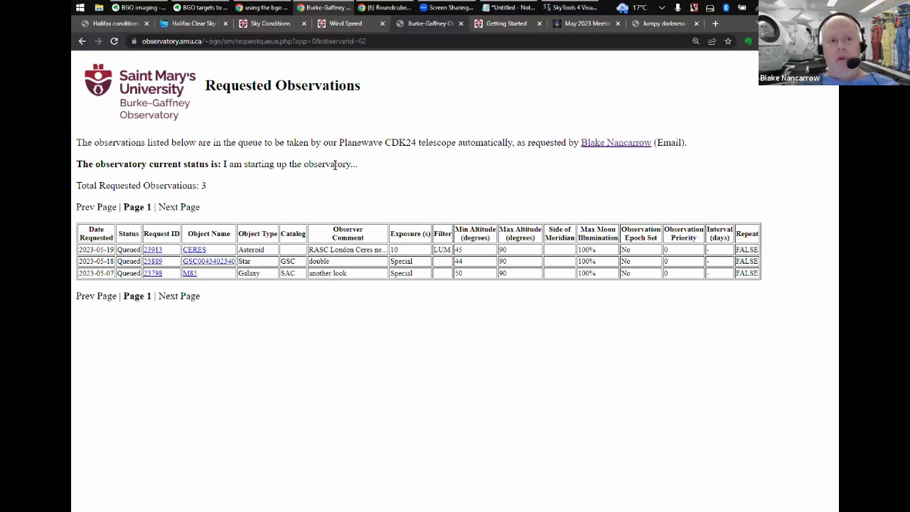
# - Switch to the Halifax conditions tab with its sky forecasts and clear-sky charts
pyautogui.click(110, 24)
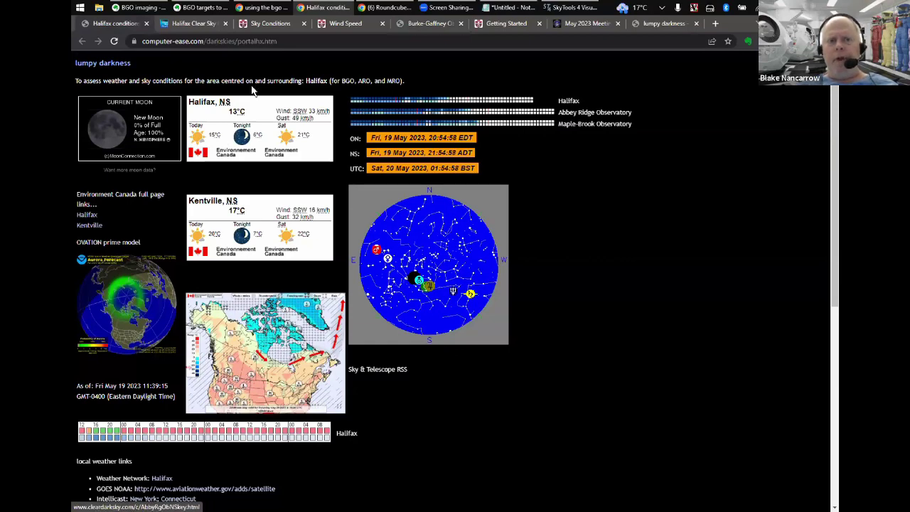
# - Review the Halifax Clear Sky Chart, then return to the observatory's Requested Observations tab
pyautogui.click(191, 25)
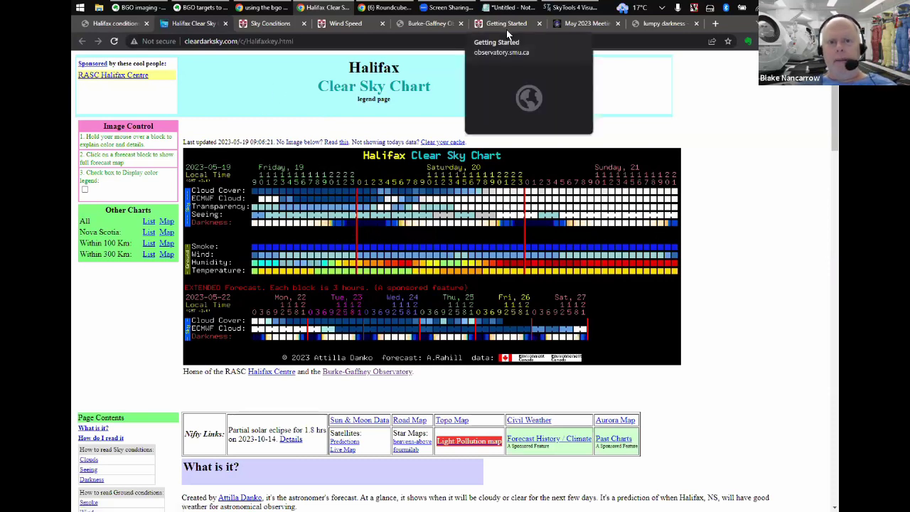
pyautogui.click(414, 24)
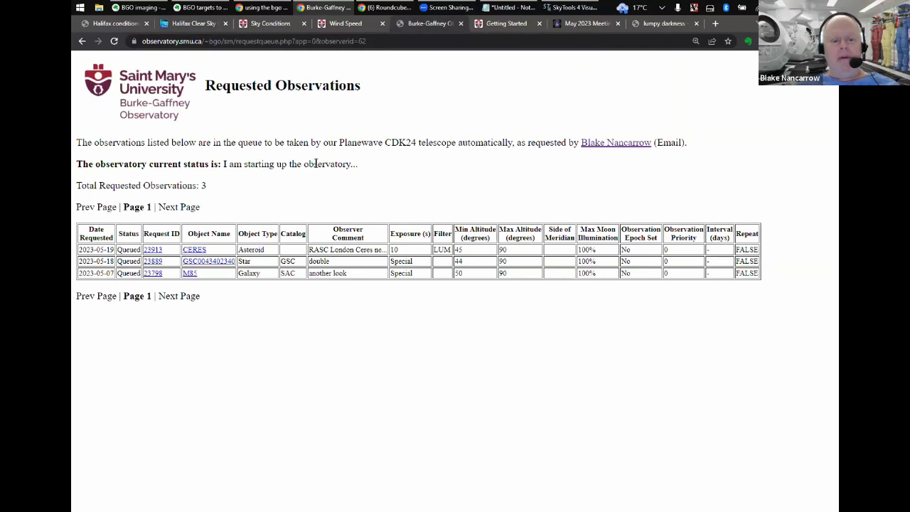
# - List requested observations for all observers: 166 requests with CERES 23913 on top
pyautogui.hotkey('alt', 'Left')
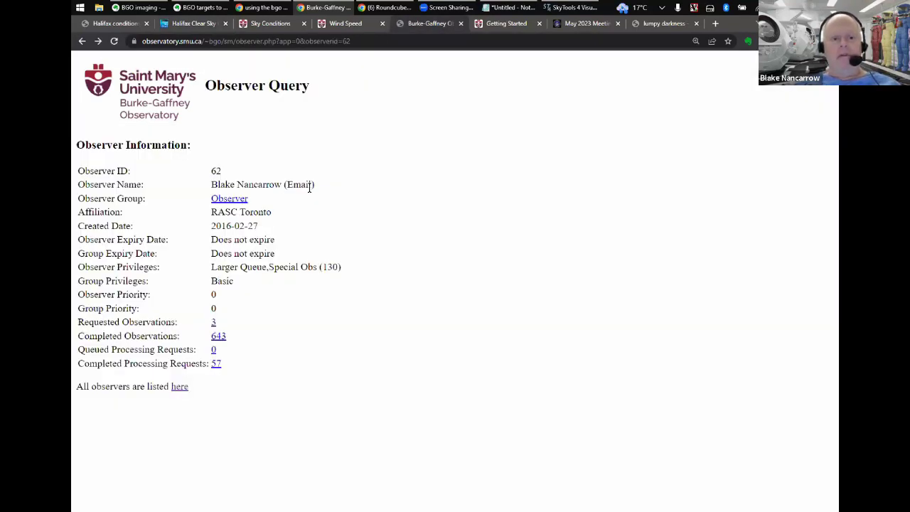
pyautogui.click(178, 388)
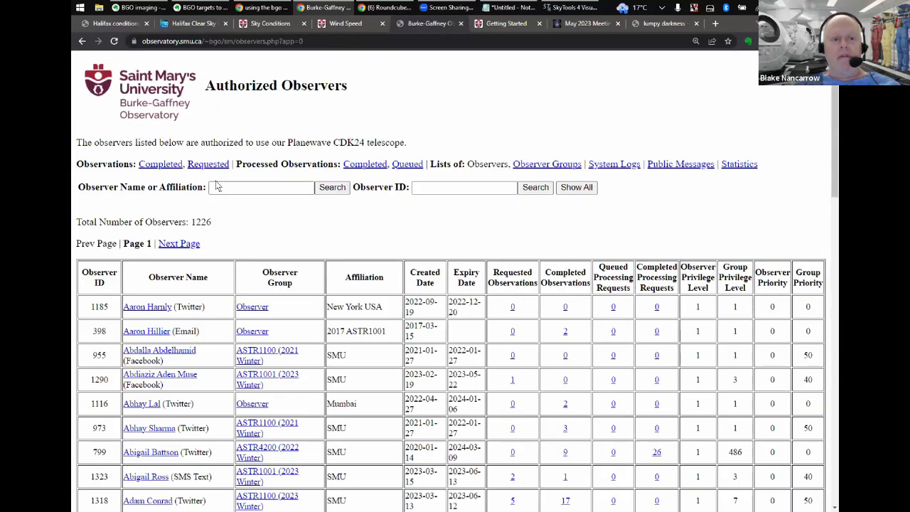
pyautogui.click(209, 164)
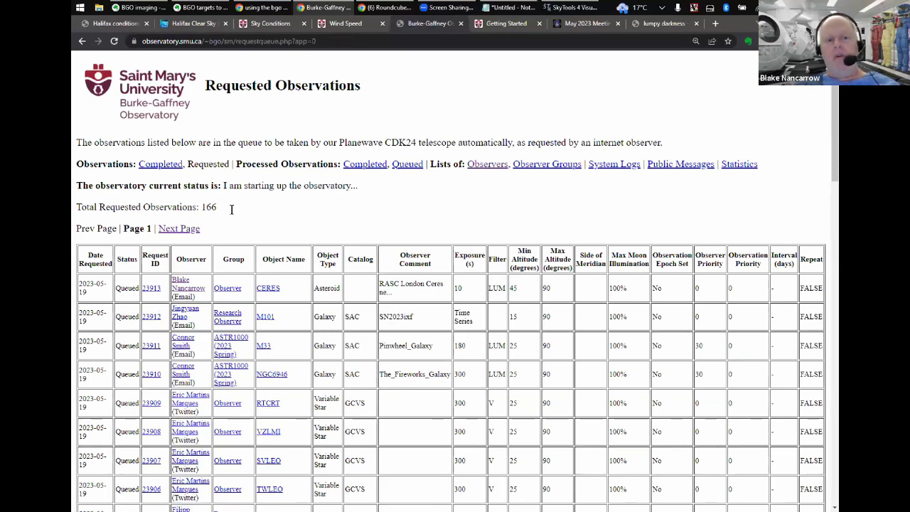
# - Scroll through the full 166-request queue, back to the top, and open the System Logs page
pyautogui.scroll(-2, 282, 204)
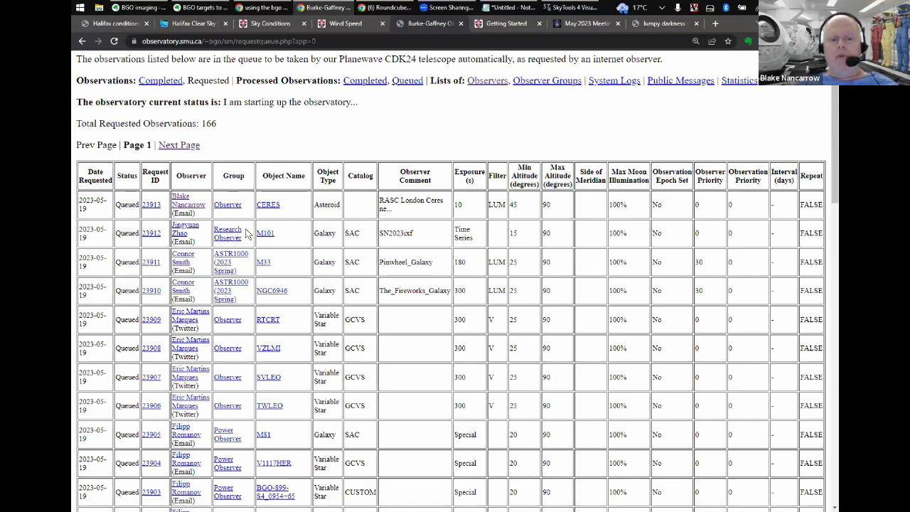
pyautogui.scroll(-3, 245, 426)
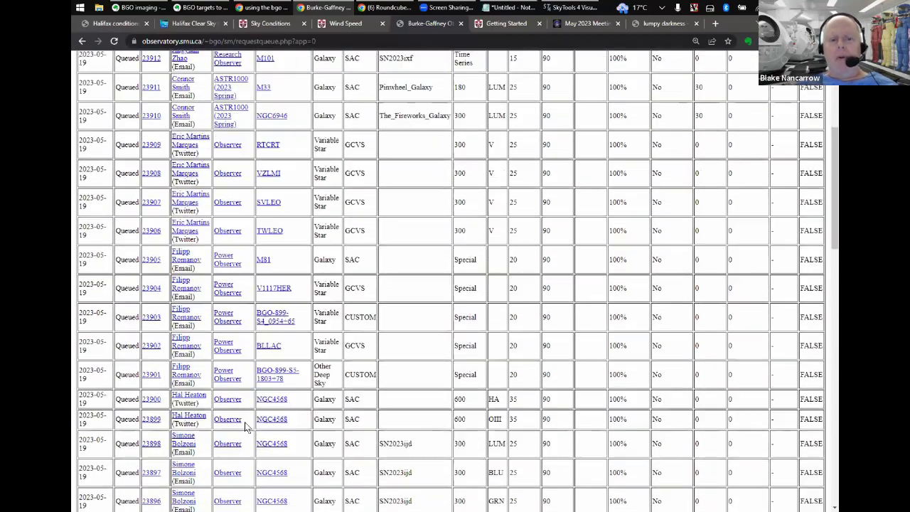
pyautogui.scroll(-3, 246, 427)
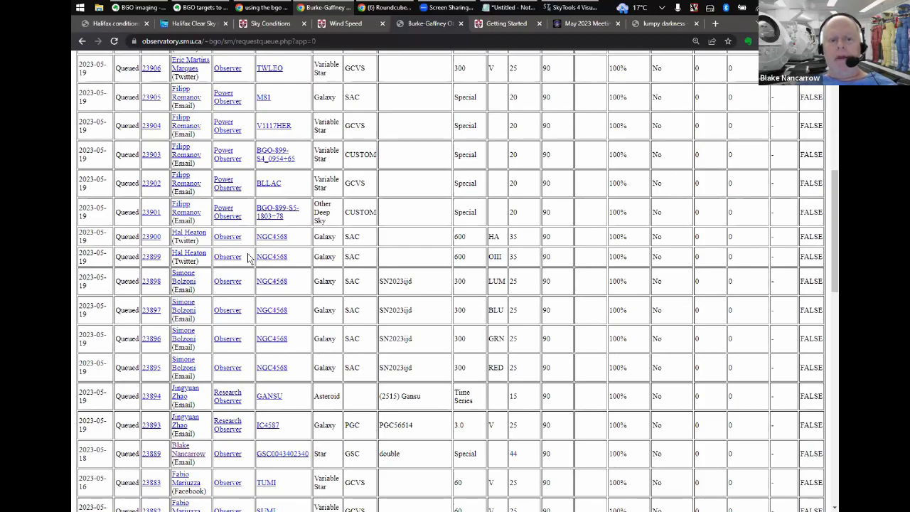
pyautogui.scroll(-5, 248, 257)
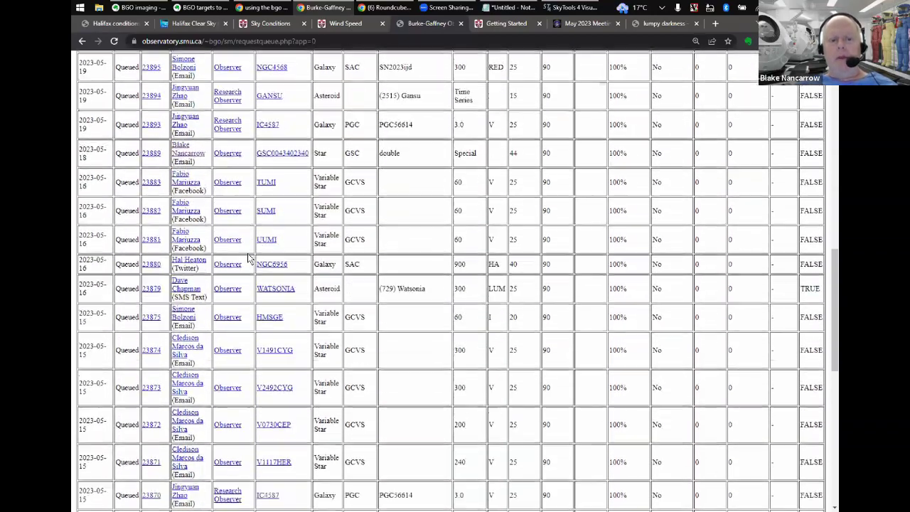
pyautogui.scroll(-4, 248, 257)
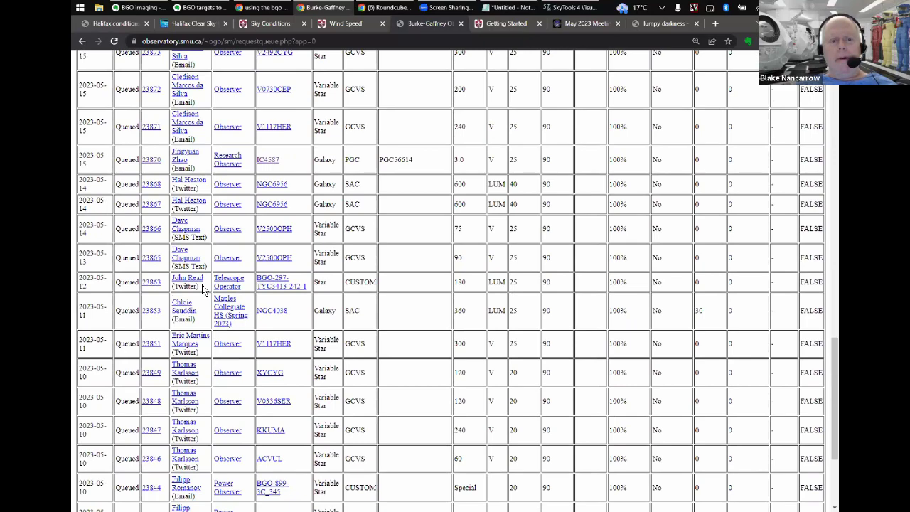
pyautogui.scroll(-3, 203, 288)
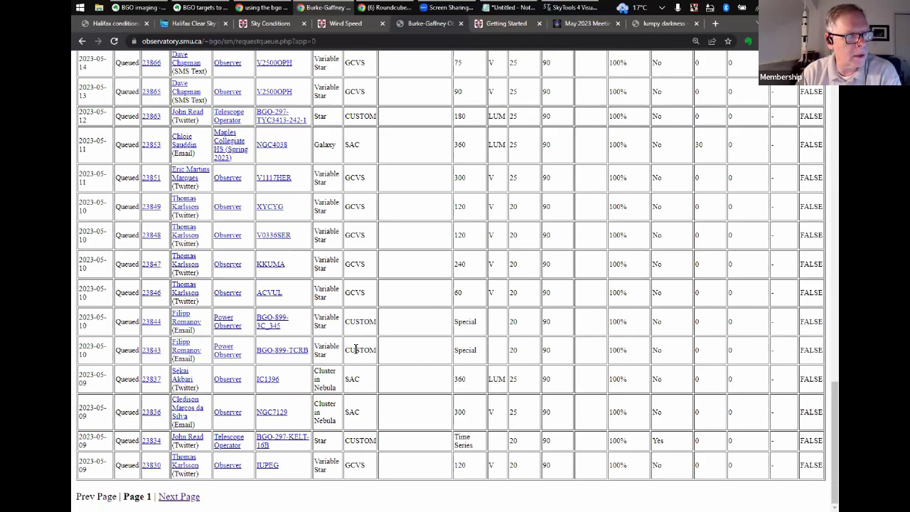
pyautogui.scroll(20, 356, 349)
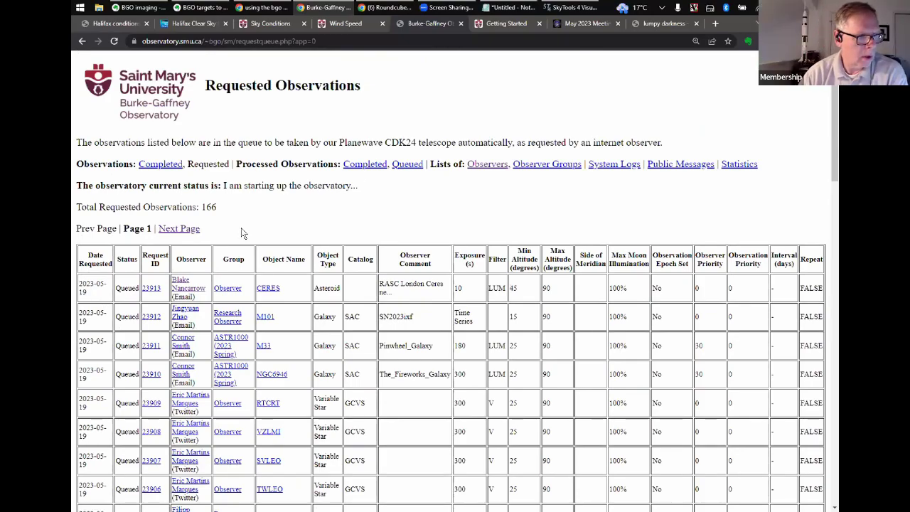
pyautogui.scroll(-1, 241, 233)
pyautogui.scroll(-10, 241, 232)
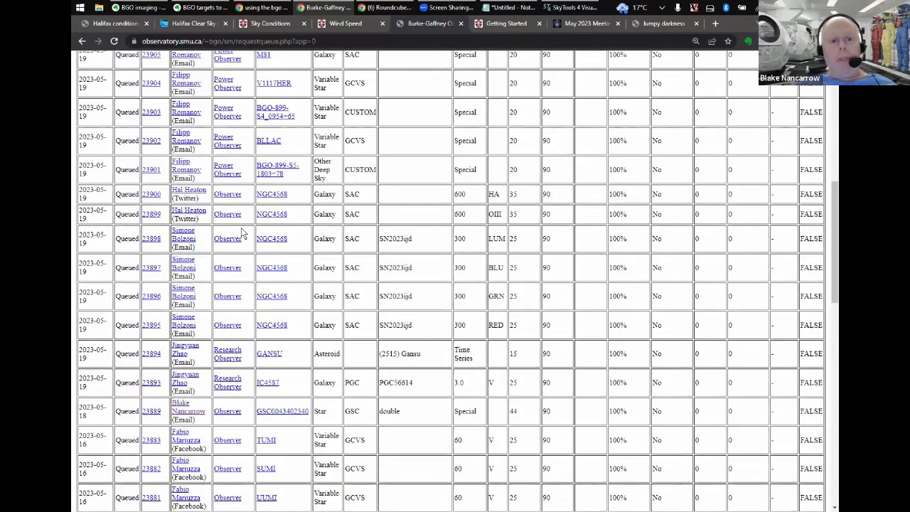
pyautogui.scroll(-4, 241, 232)
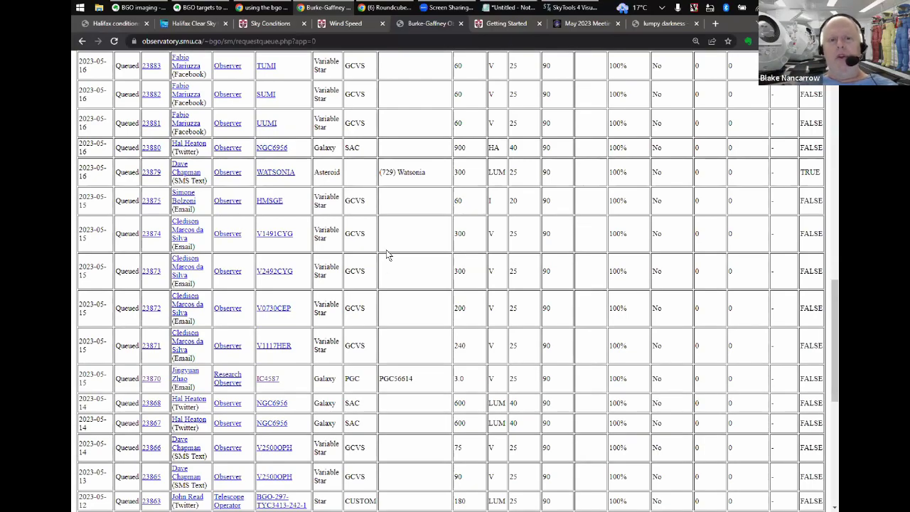
pyautogui.scroll(15, 387, 254)
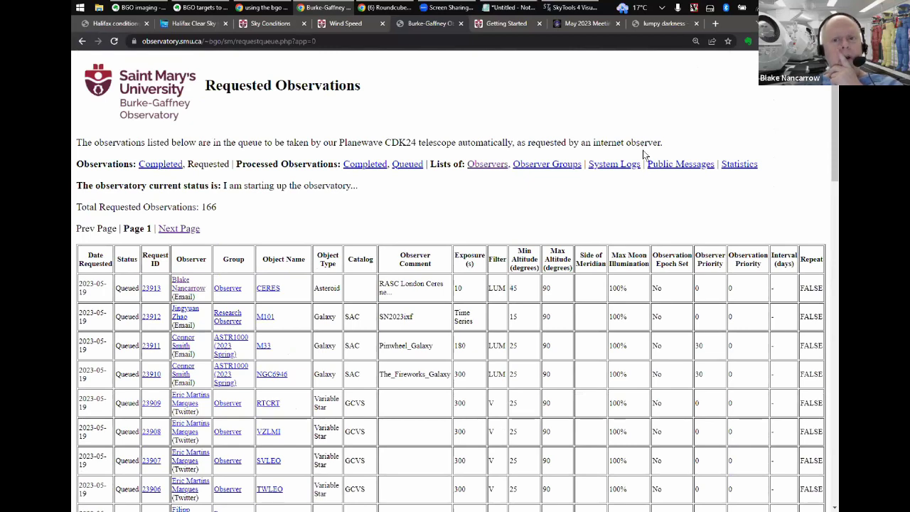
pyautogui.click(596, 168)
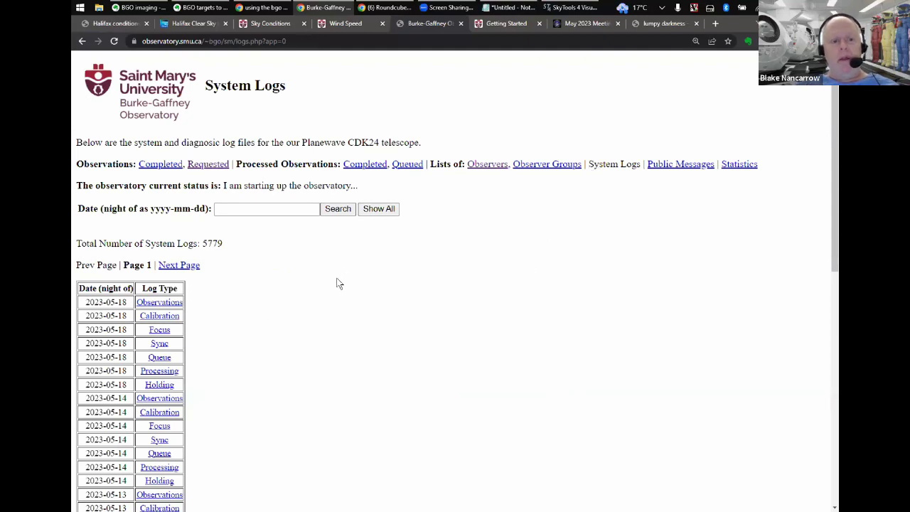
# - Scroll the System Logs page to the 5779-log table starting with 2023-05-18 Observations, Calibration and Focus
pyautogui.scroll(-1, 236, 351)
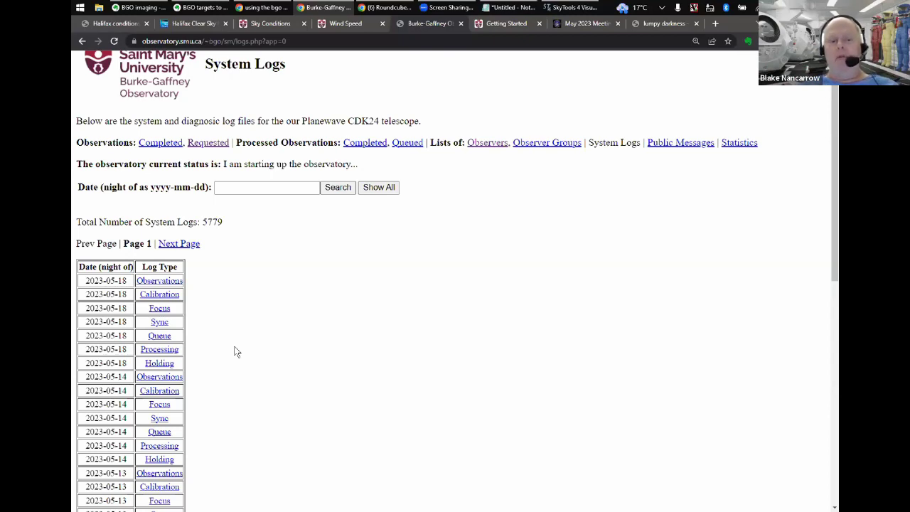
pyautogui.scroll(-1, 237, 352)
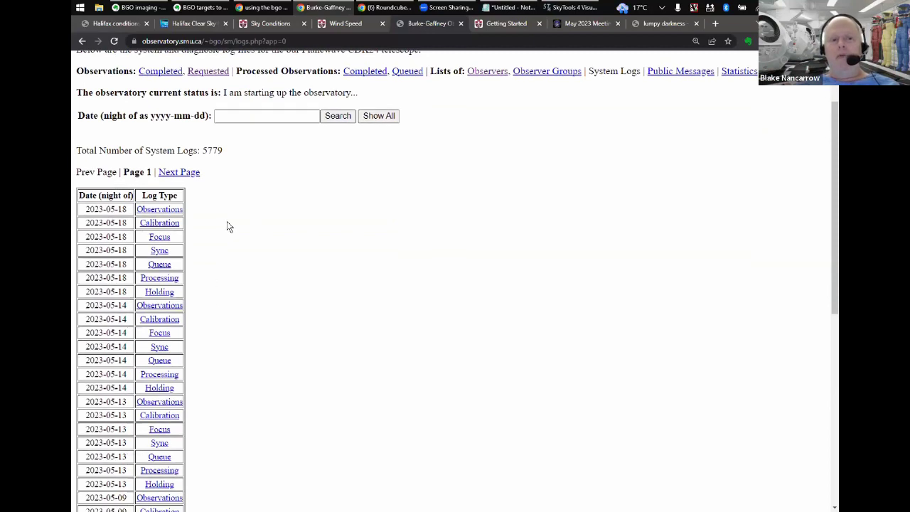